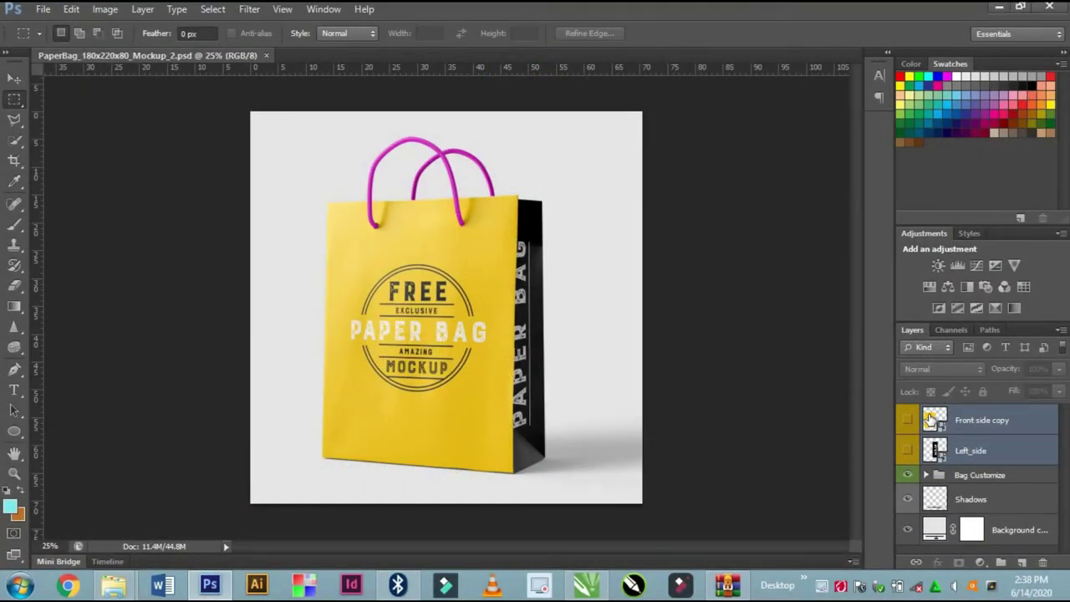
- Open the Front side copy smart object as Layer 13.psb for editing
double_click(930, 419)
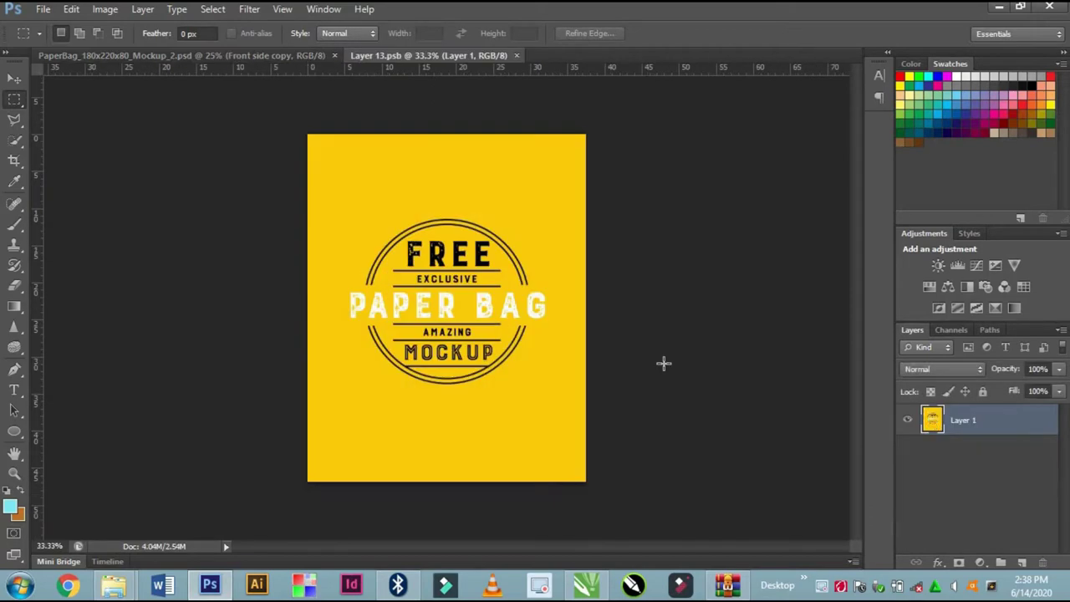
- Place the BAG DESIGN image from Pictures > New folder (2) into the front artwork
click(42, 10)
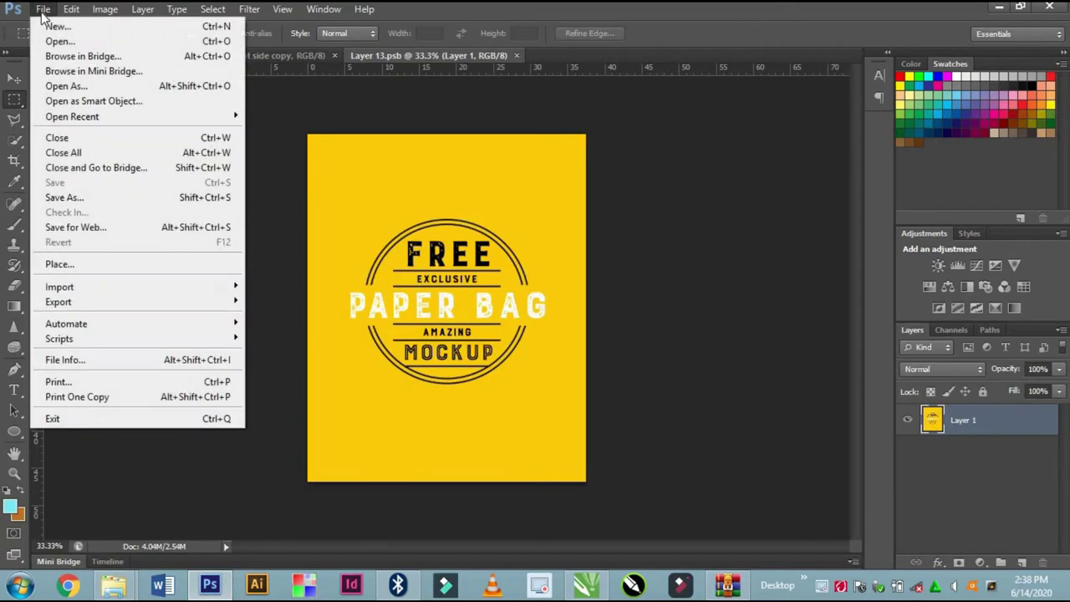
click(77, 264)
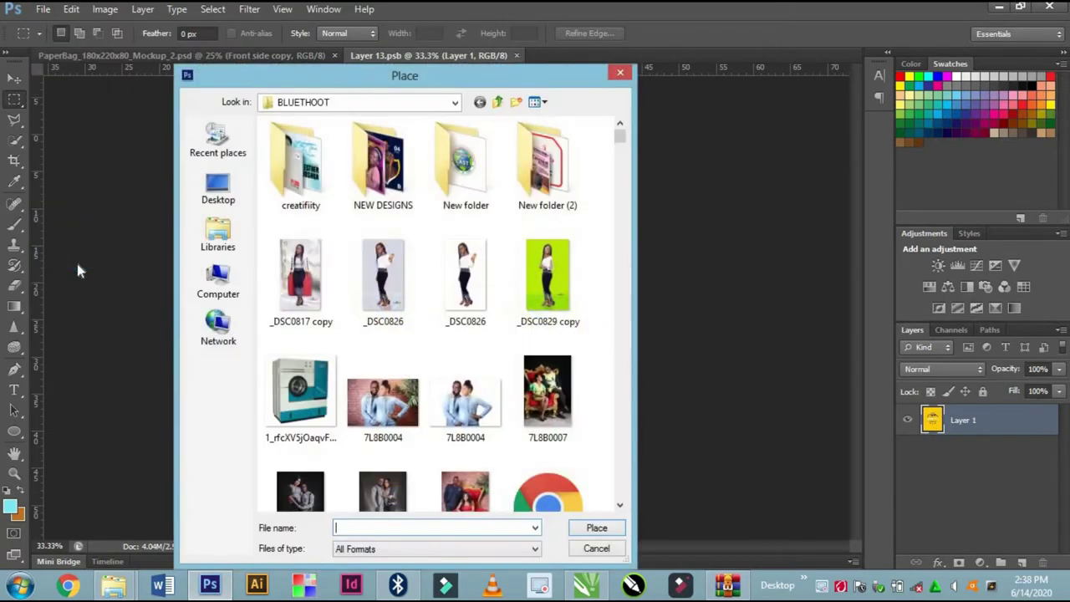
click(220, 232)
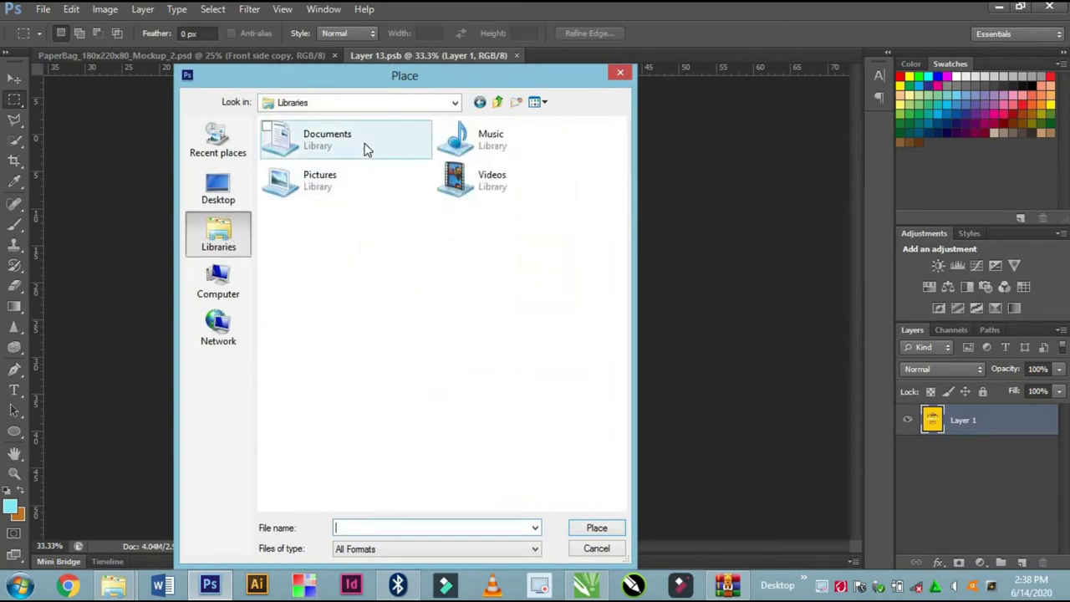
double_click(368, 192)
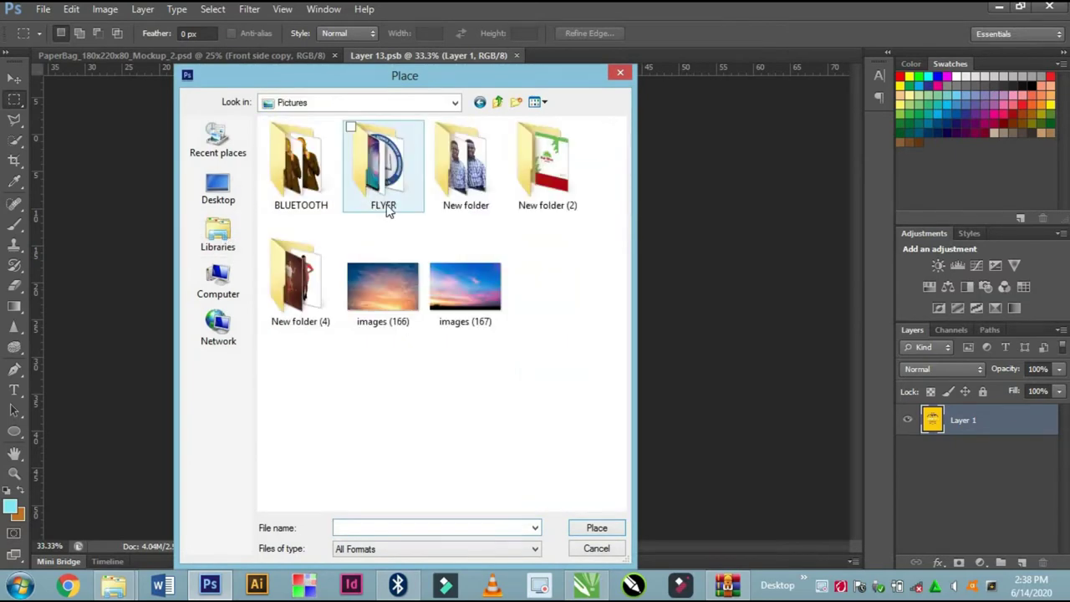
double_click(543, 199)
click(309, 154)
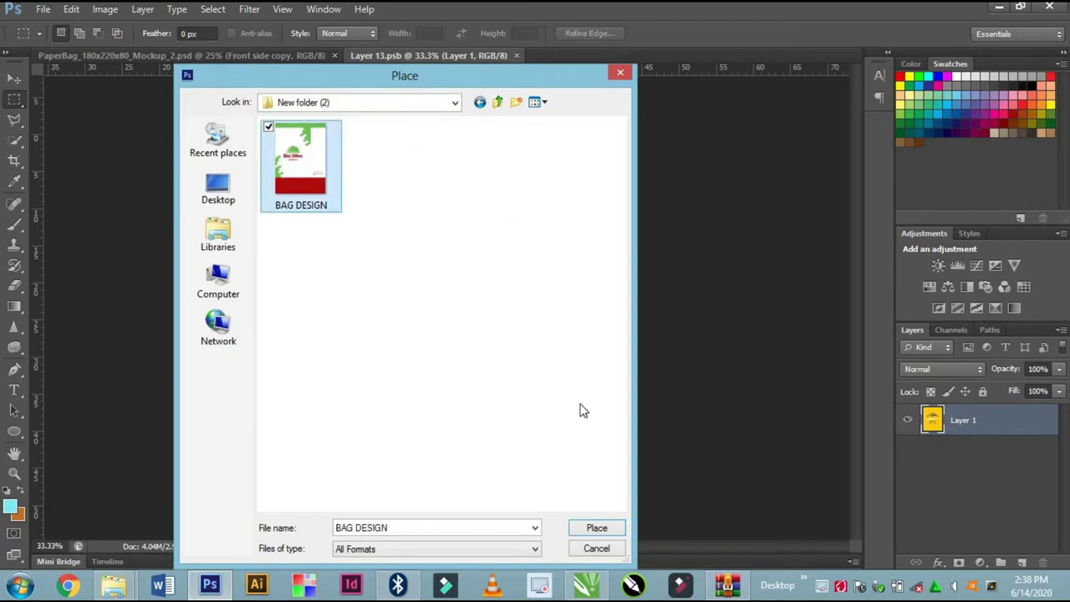
click(588, 532)
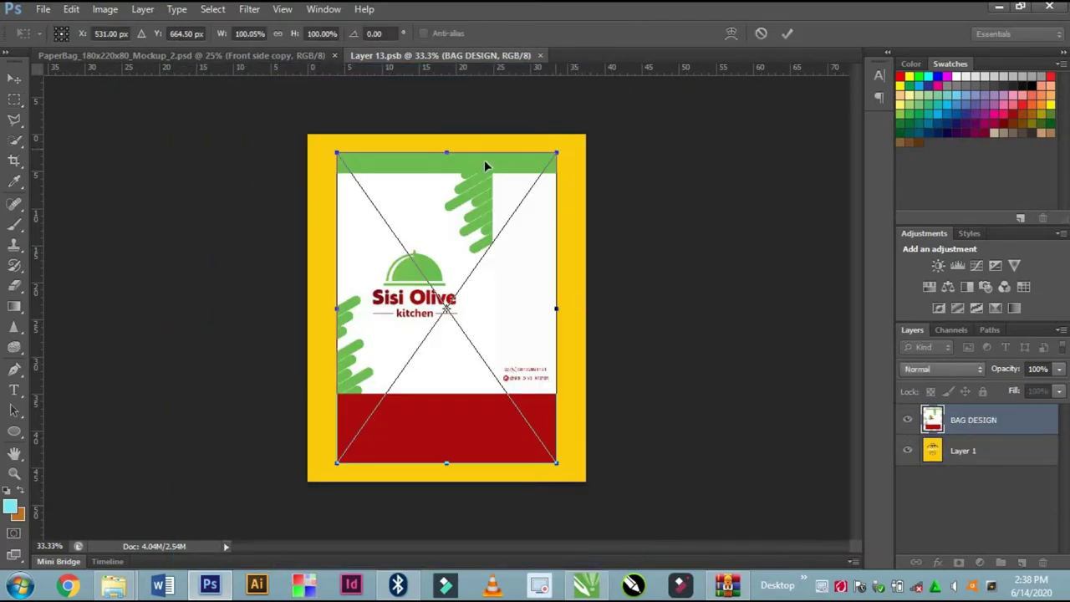
- Scale the placed design up from its corners to roughly cover the panel
drag(338, 153, 318, 135)
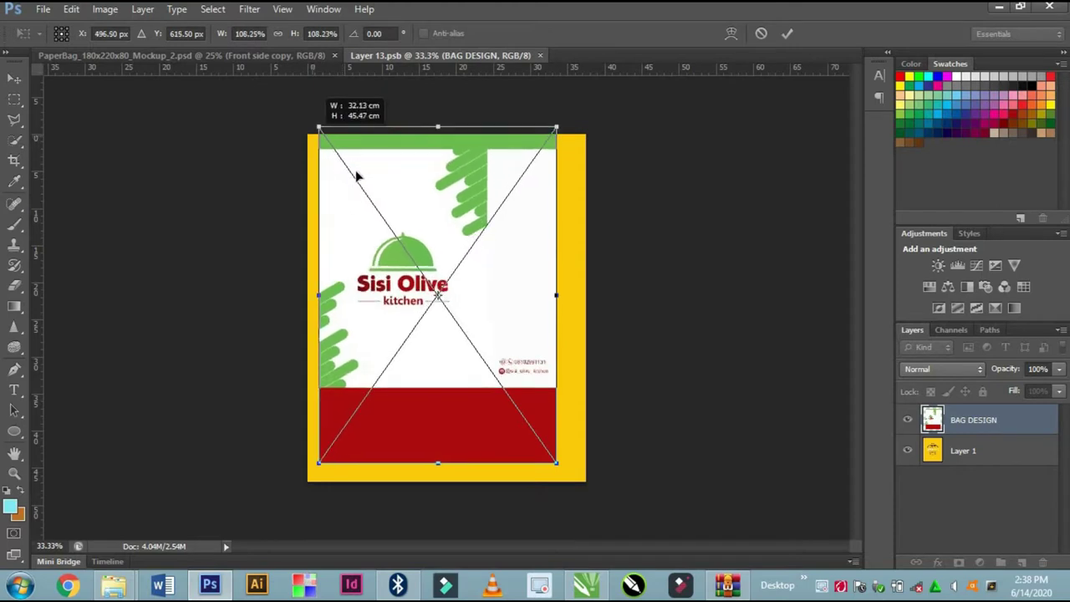
drag(366, 182, 357, 190)
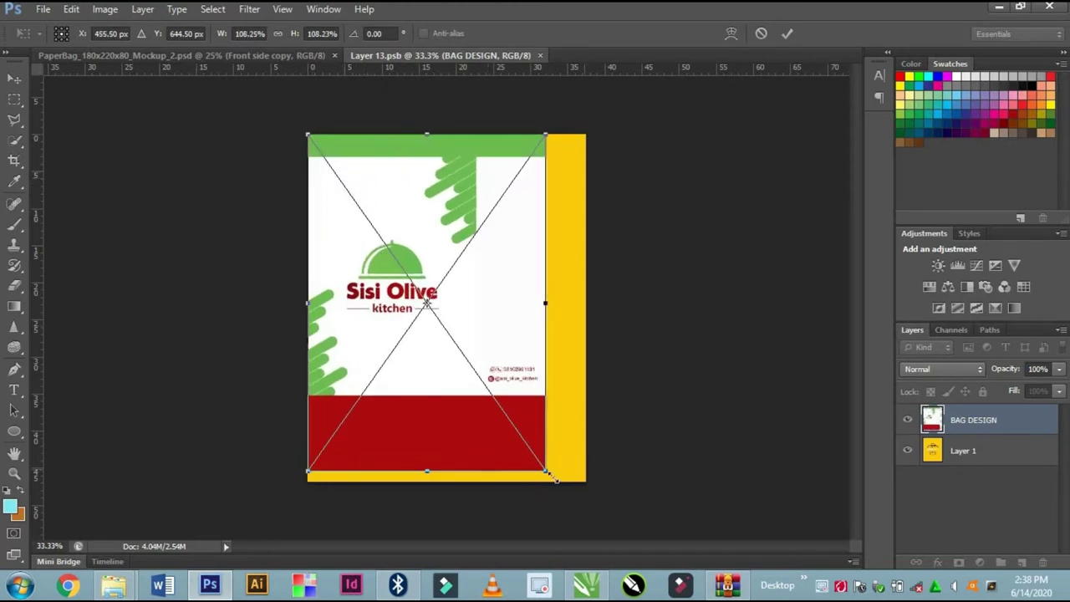
drag(553, 485, 644, 564)
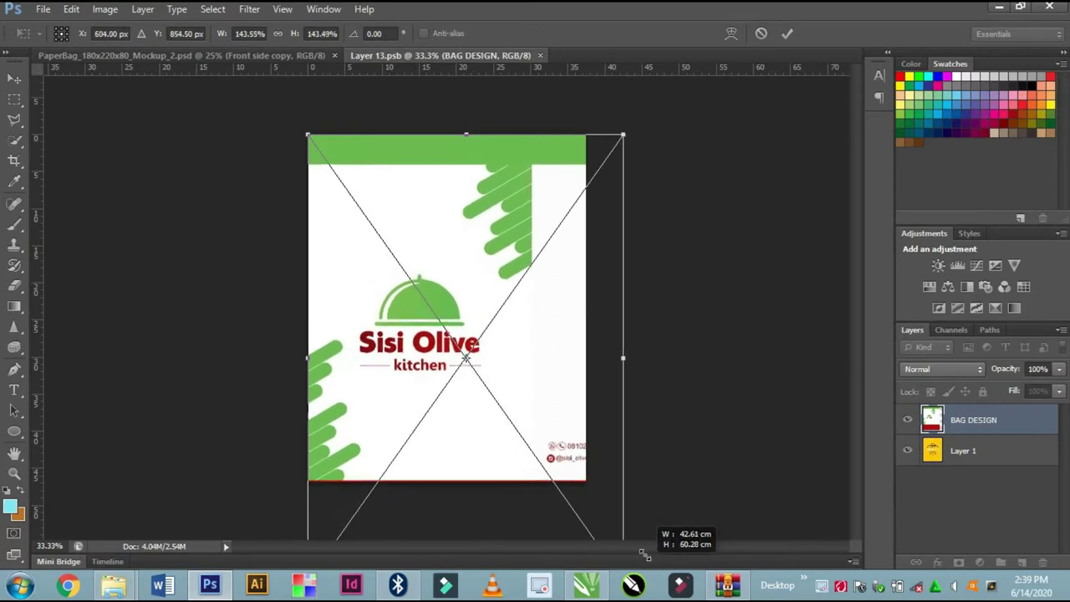
drag(644, 564, 640, 559)
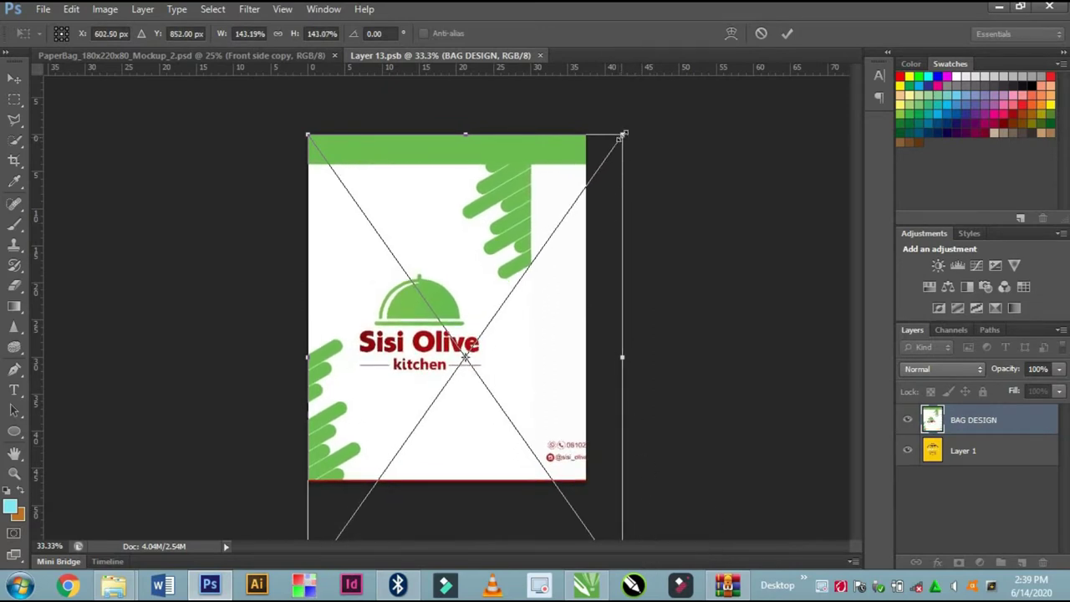
drag(626, 127, 645, 102)
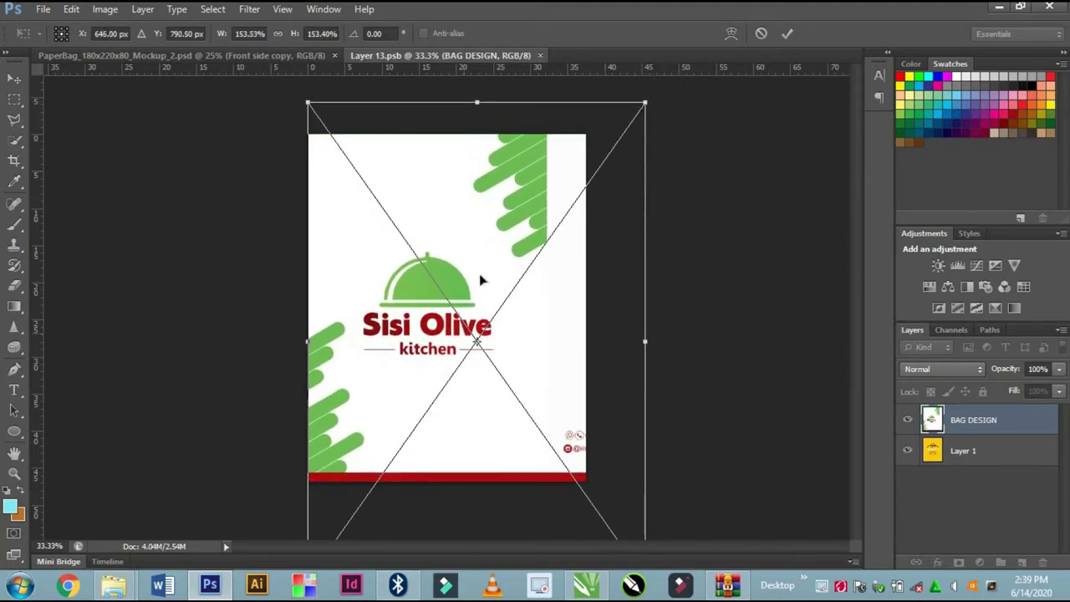
scroll(473, 232, down, 2)
scroll(472, 232, down, 1)
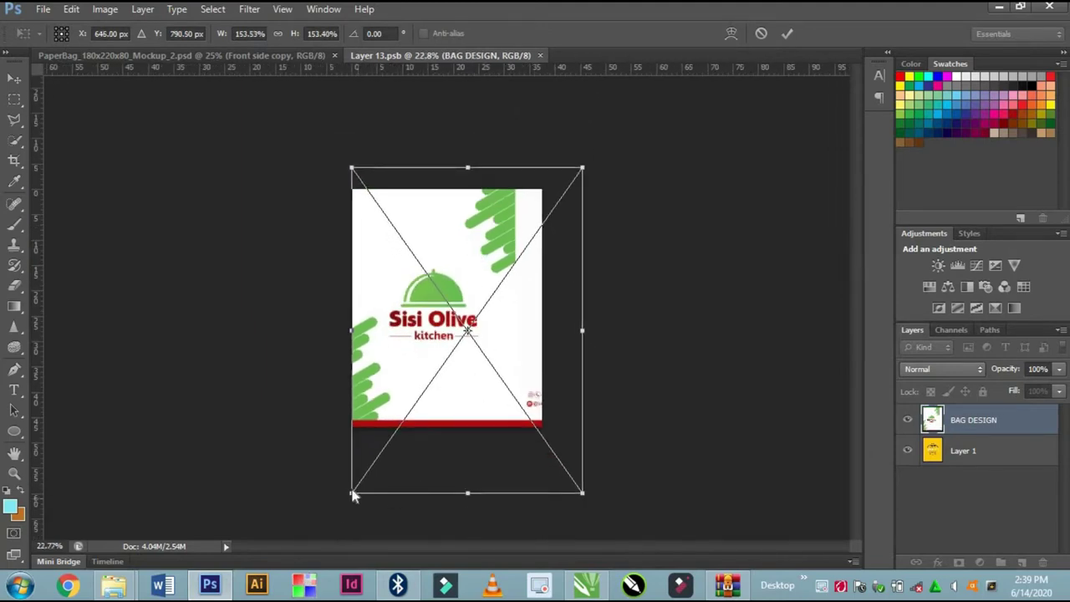
- Fine-tune the design's width and lower edge to fill the canvas, and commit the transform
drag(346, 499, 339, 508)
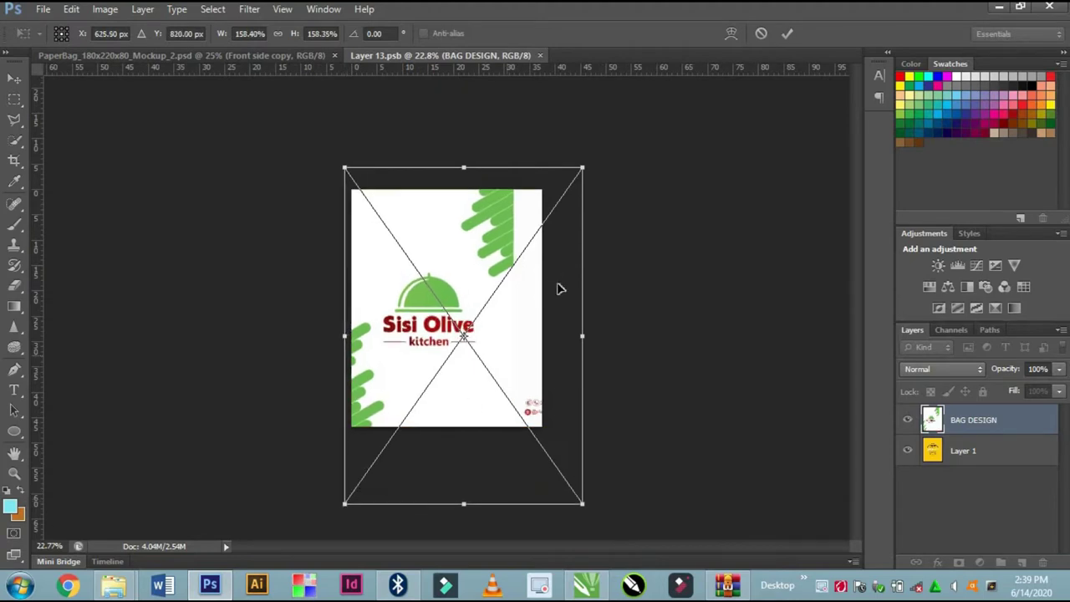
drag(589, 341, 627, 343)
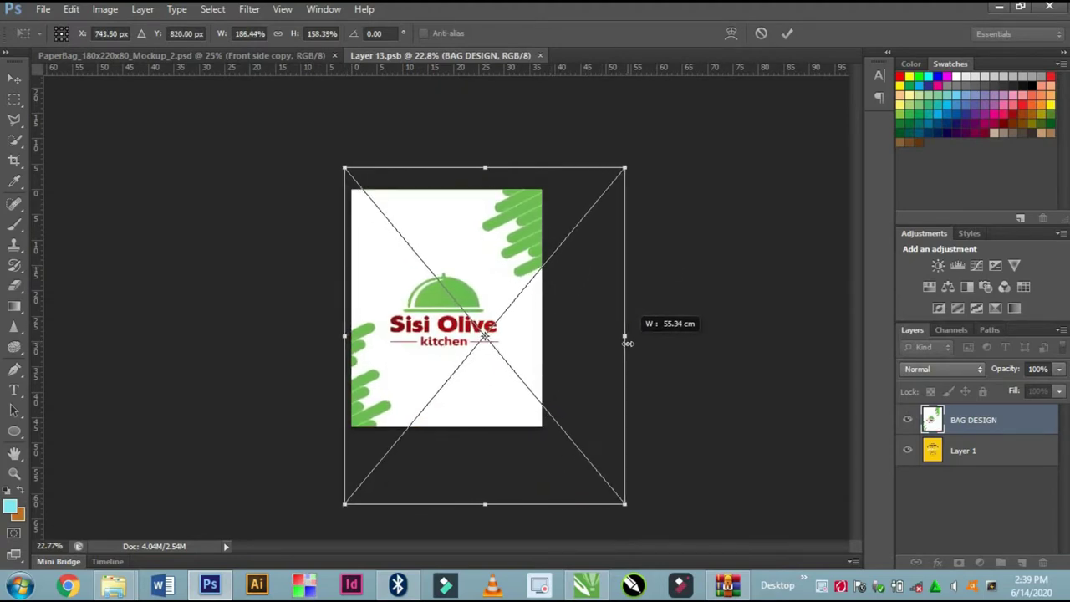
drag(626, 343, 628, 342)
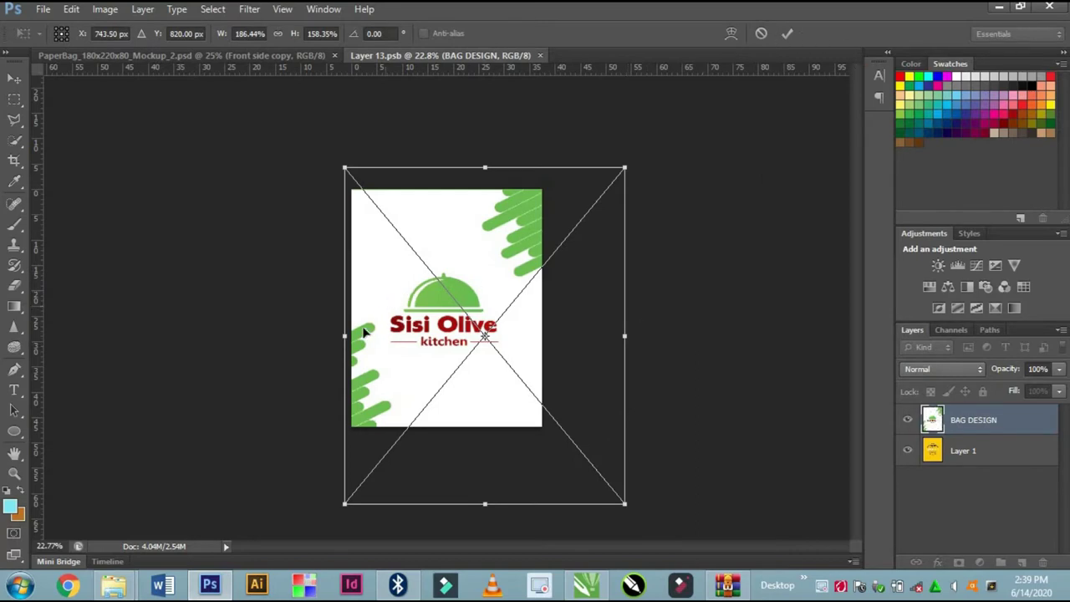
drag(344, 337, 351, 337)
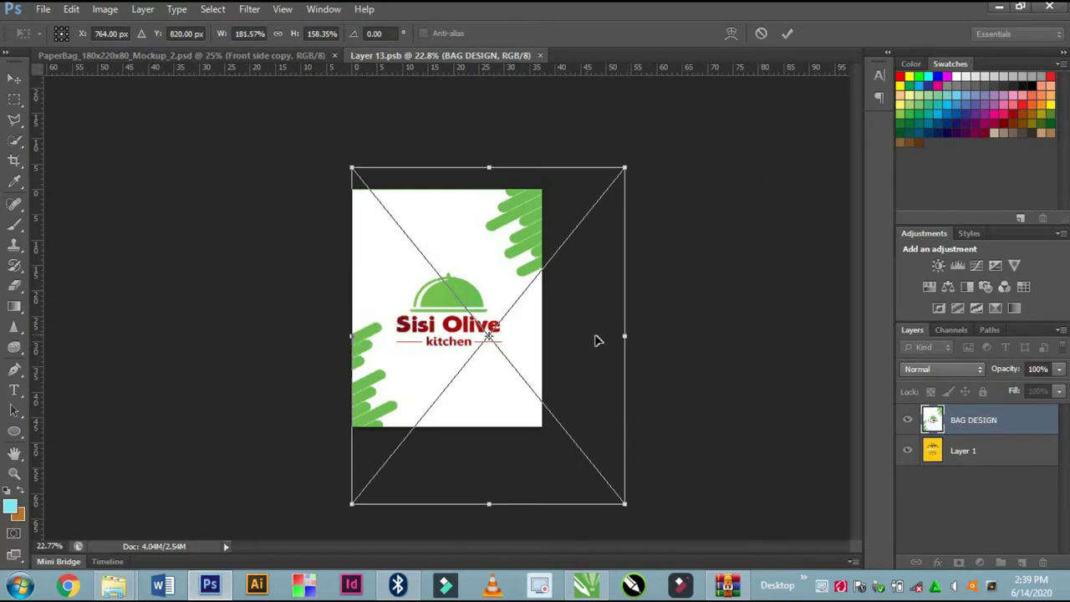
drag(628, 338, 623, 340)
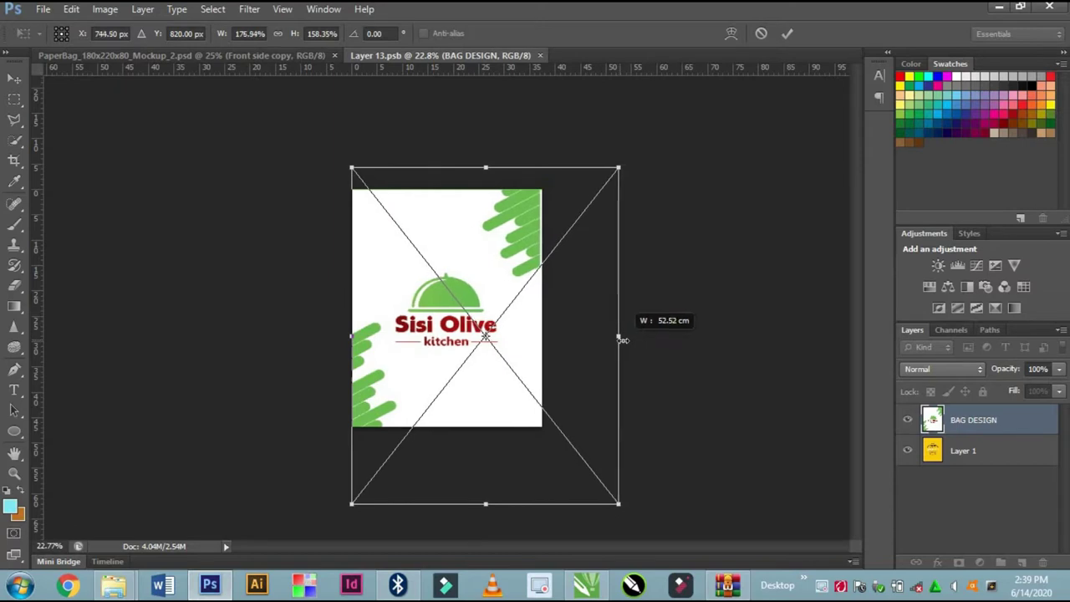
drag(624, 340, 626, 337)
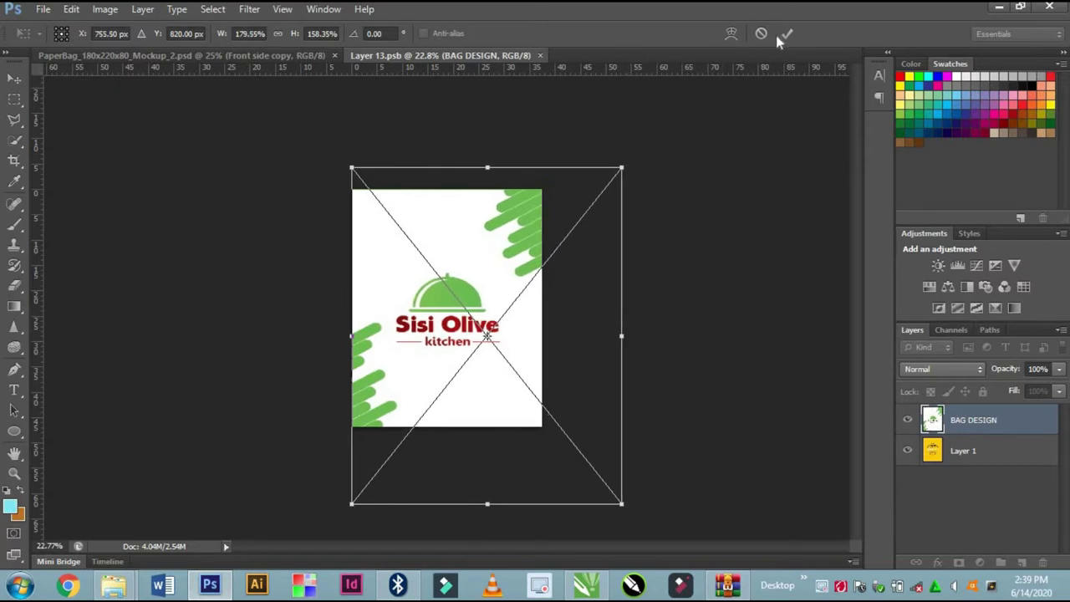
click(784, 35)
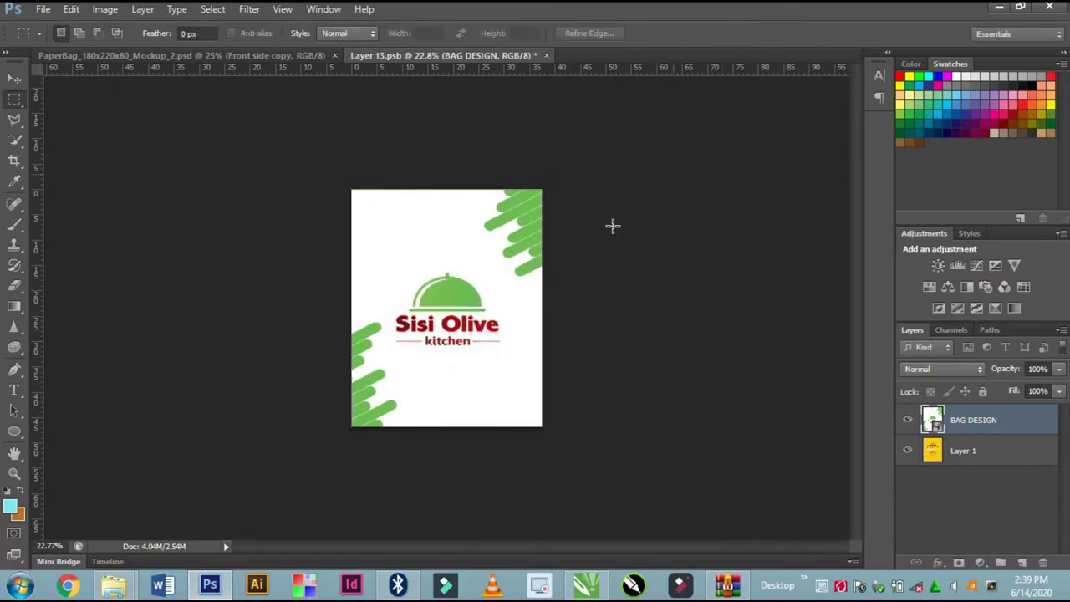
- Save Layer 13.psb and close it to return to the mockup
click(51, 9)
click(238, 180)
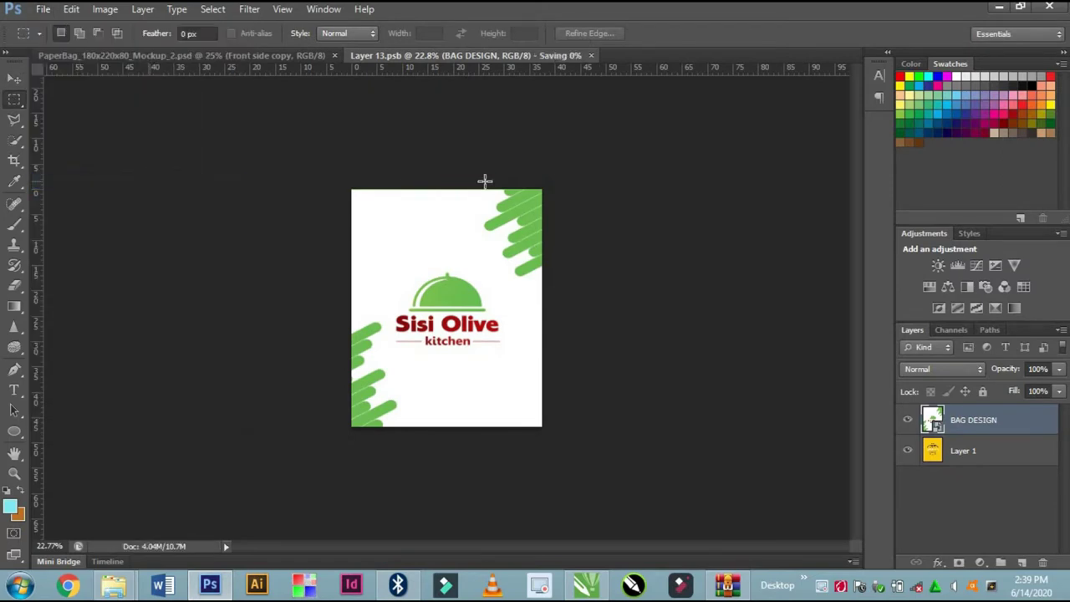
click(546, 55)
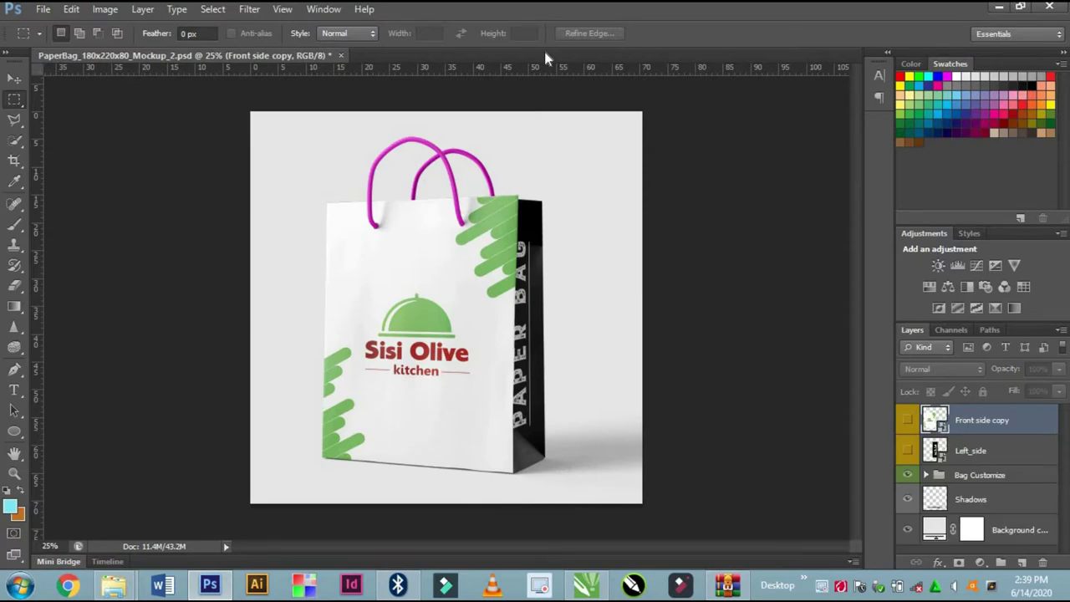
- Open the left-side artwork Layer 211.psb and place the BAG DESIGN image into it
double_click(935, 451)
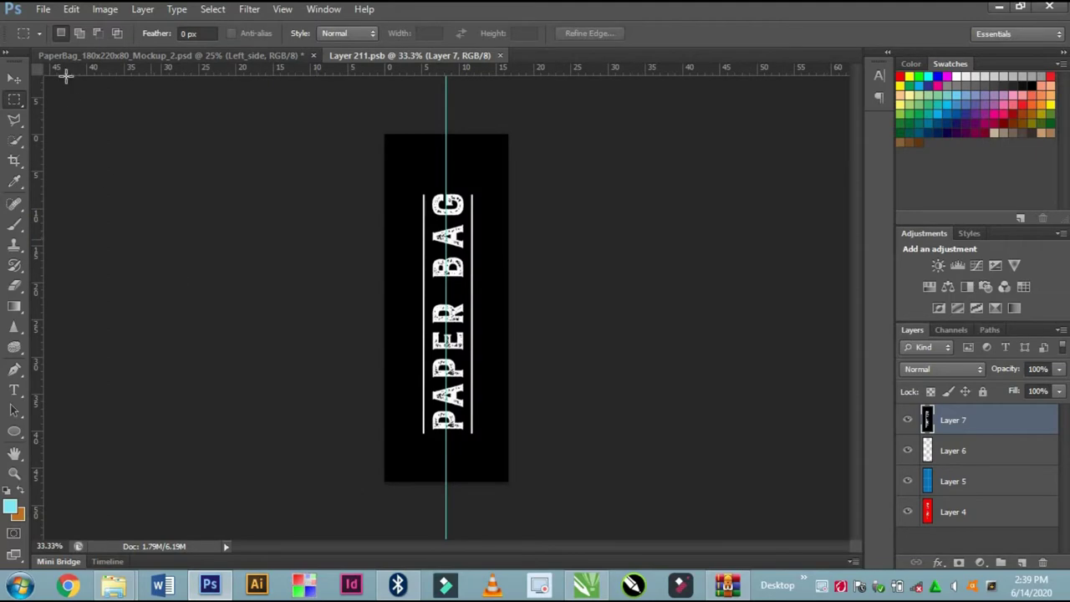
click(43, 9)
click(95, 264)
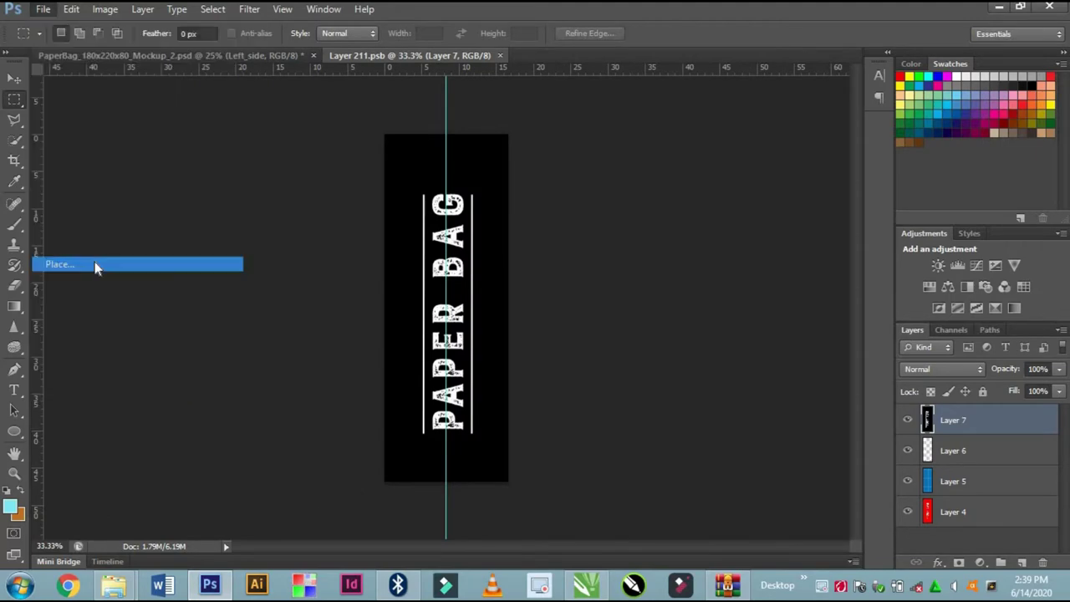
click(301, 163)
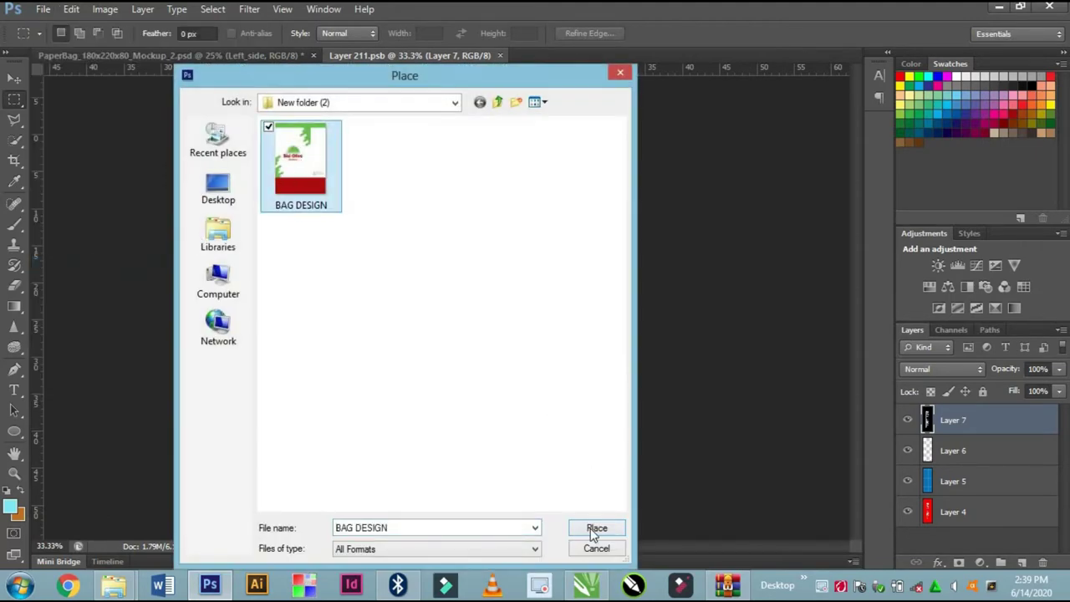
click(596, 528)
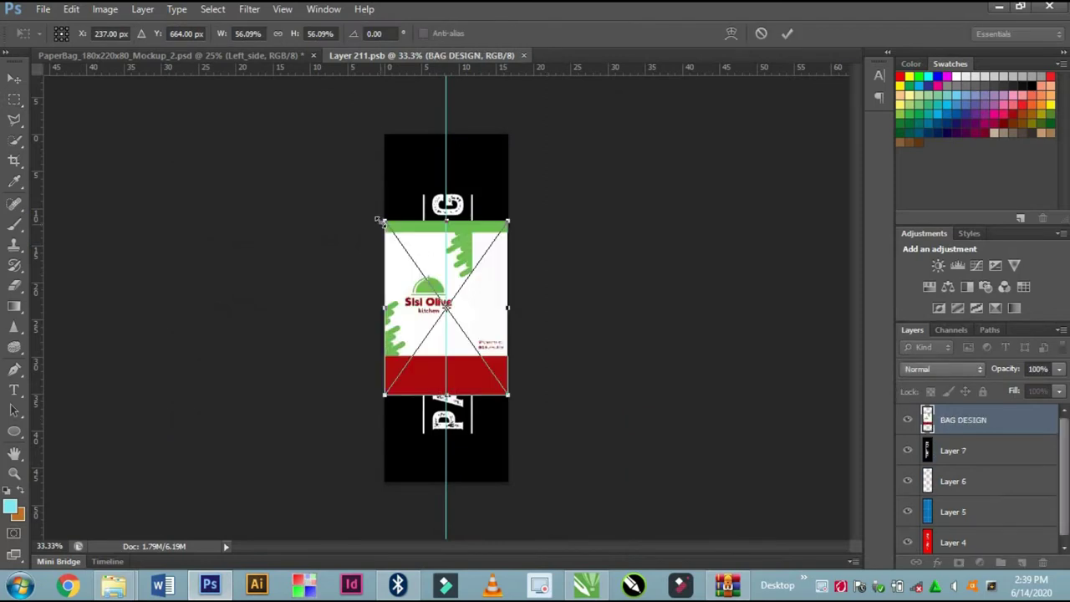
- Enlarge the design until only the white contact-details strip shows, then commit
drag(378, 220, 304, 155)
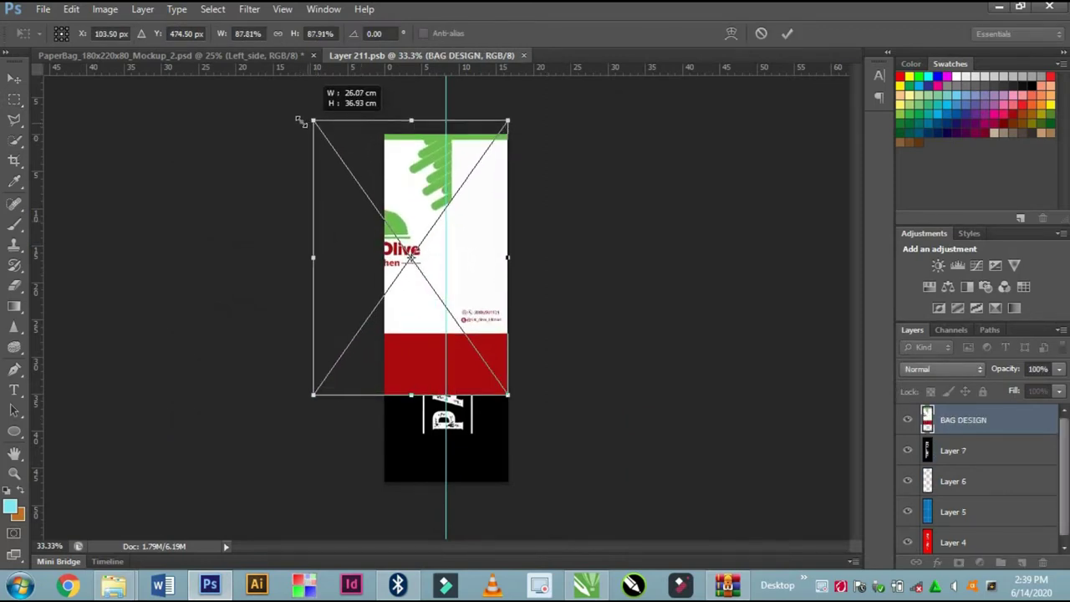
drag(320, 134, 310, 116)
drag(305, 401, 106, 539)
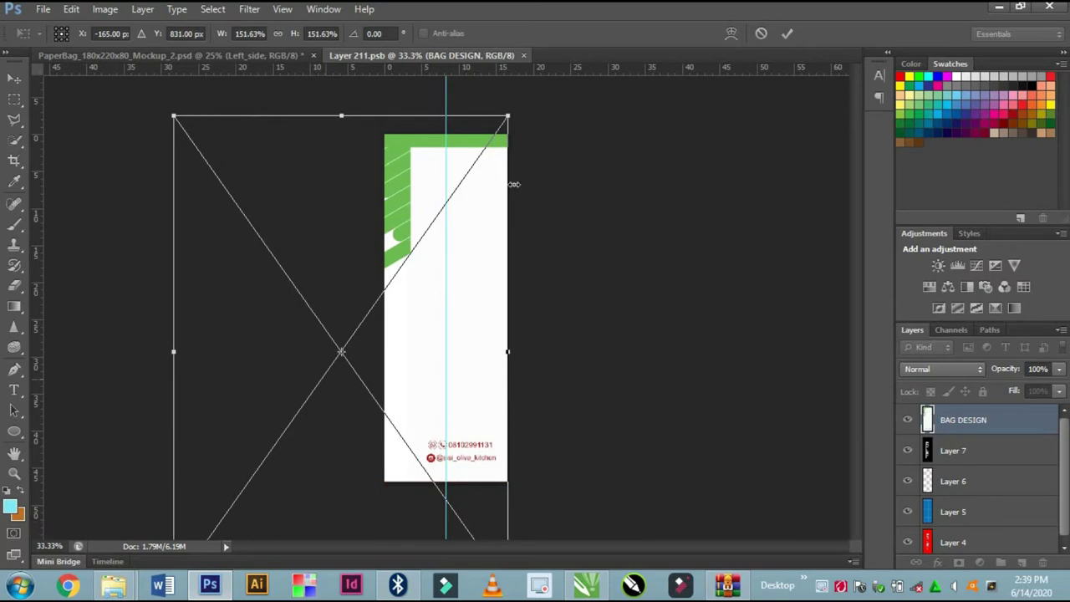
drag(515, 108, 518, 102)
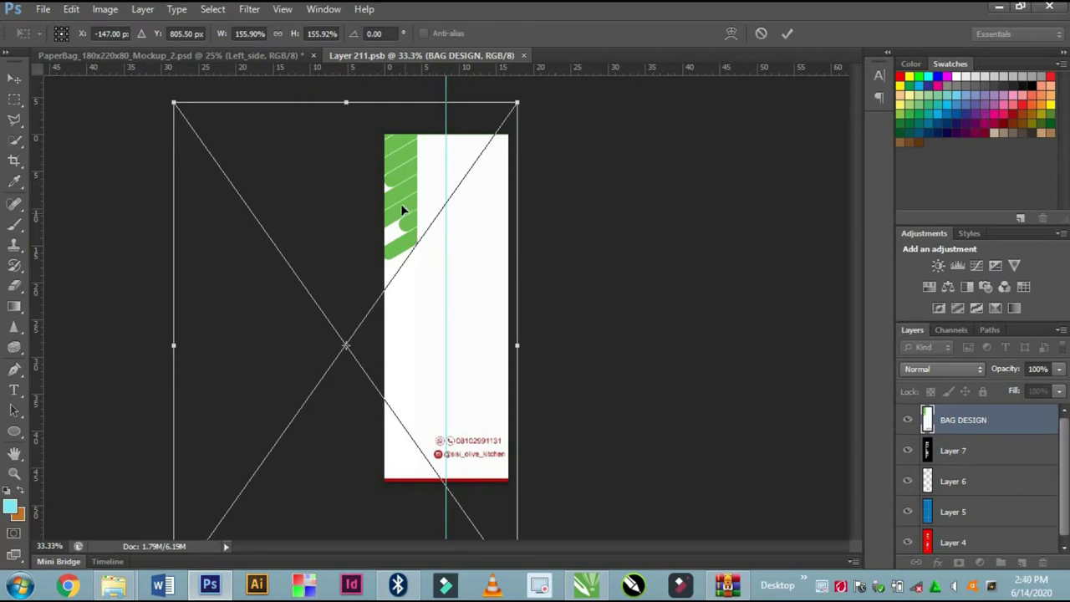
key(ctrl+minus)
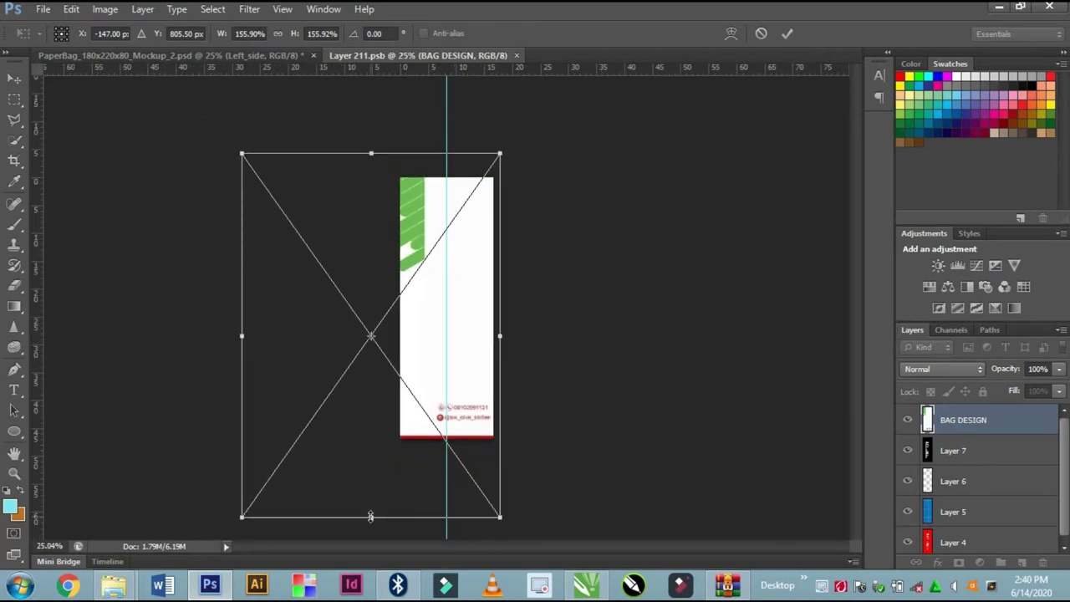
drag(371, 517, 371, 523)
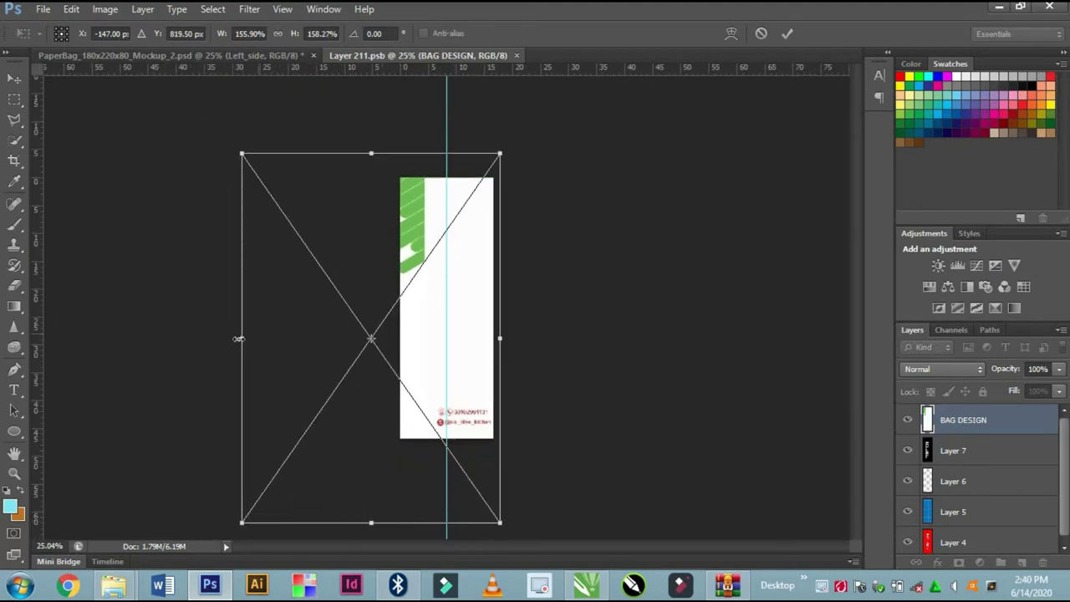
drag(226, 340, 150, 343)
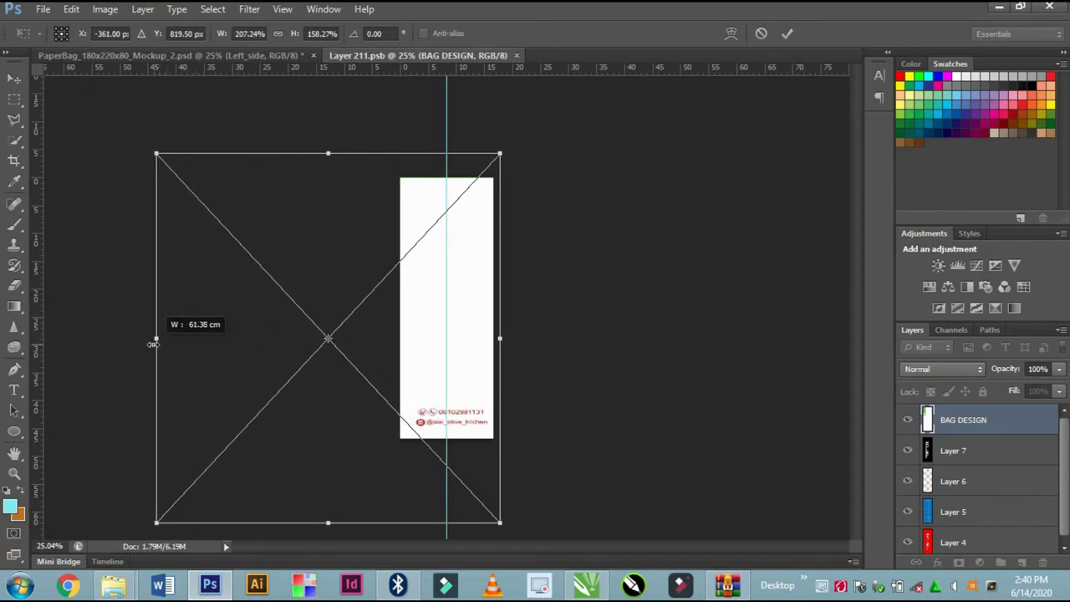
click(788, 35)
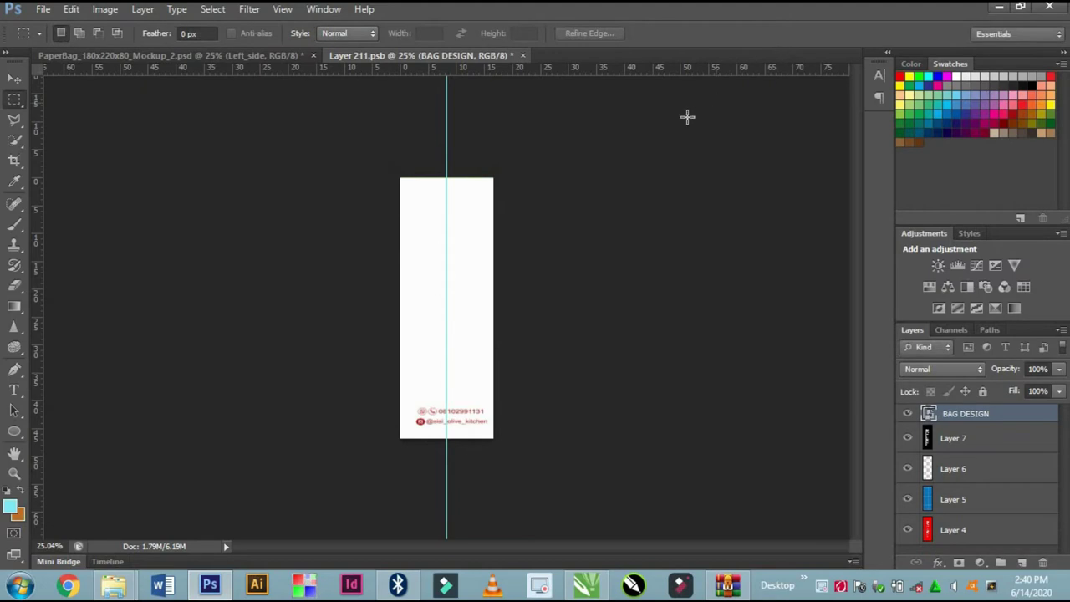
- Save Layer 211.psb and close it, returning to the mockup
click(43, 9)
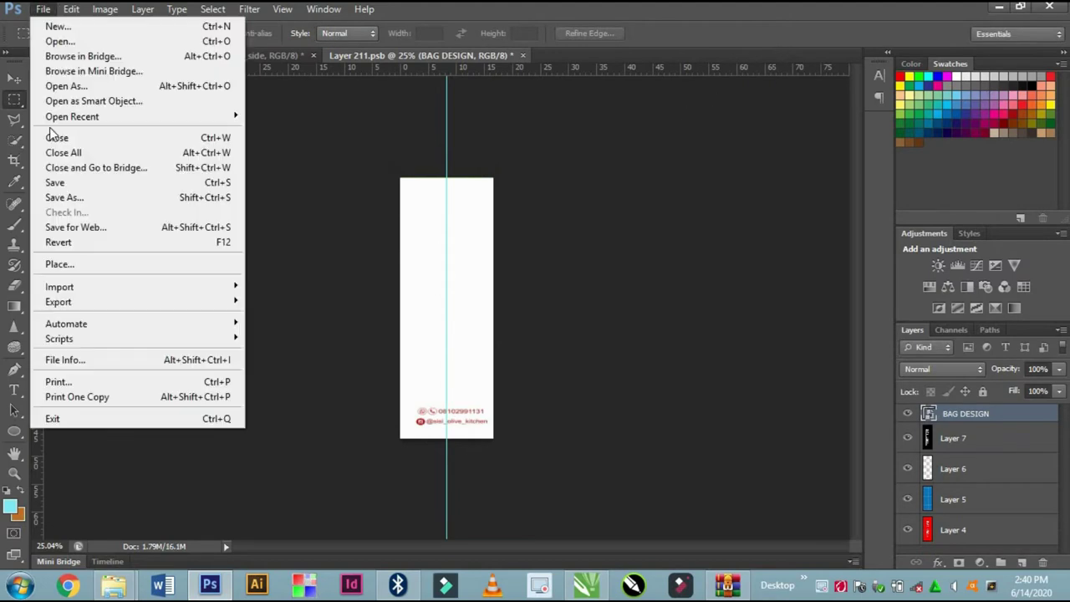
click(65, 182)
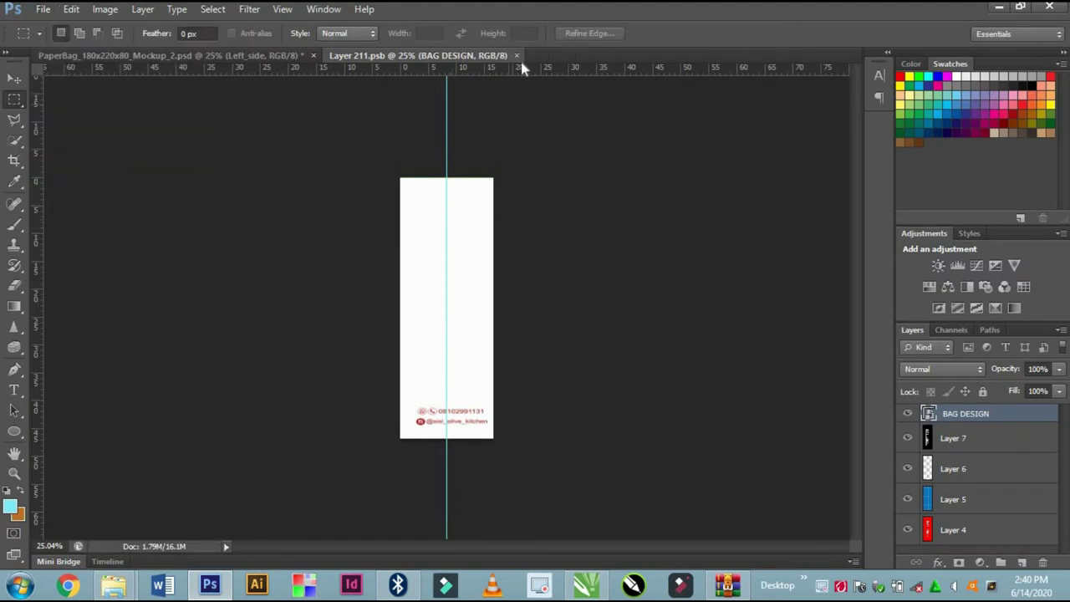
click(518, 55)
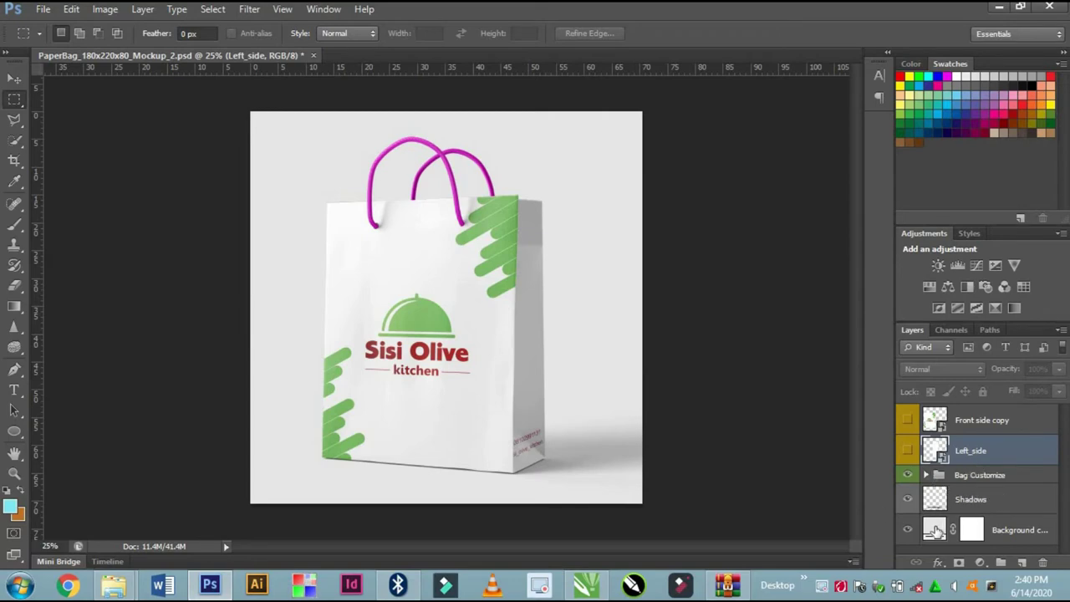
- Set the Bag Customize Rope color fill to light green 8ede6f, sampled from the stripe
click(926, 475)
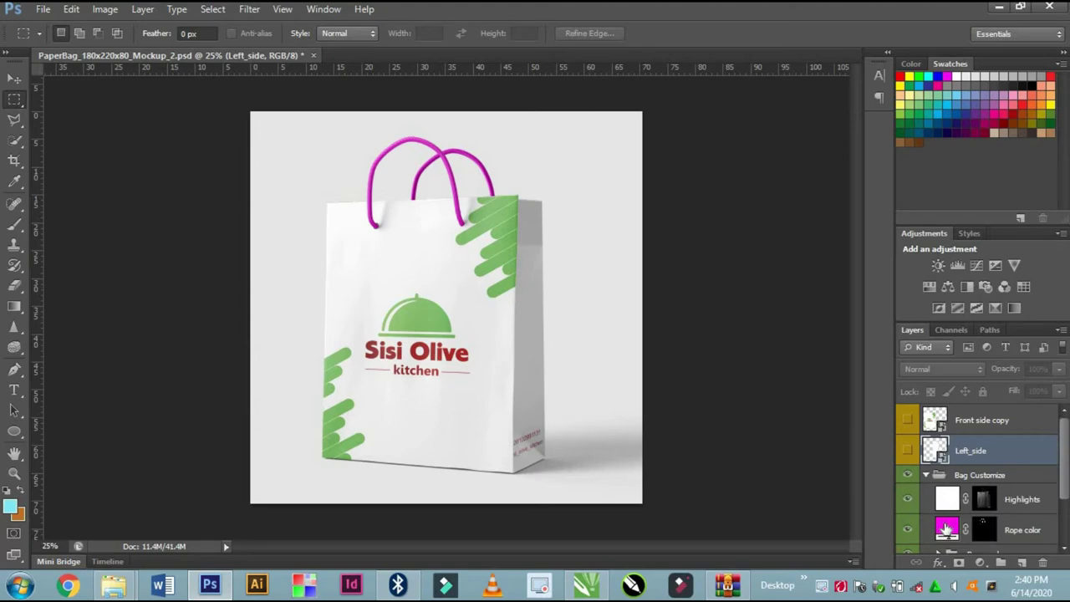
click(945, 527)
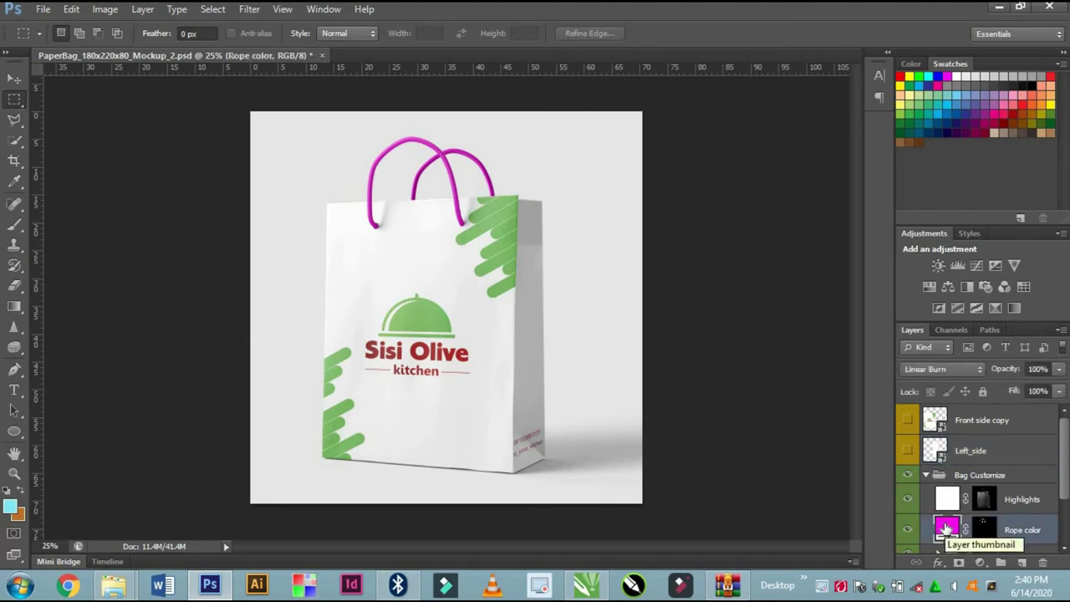
double_click(946, 527)
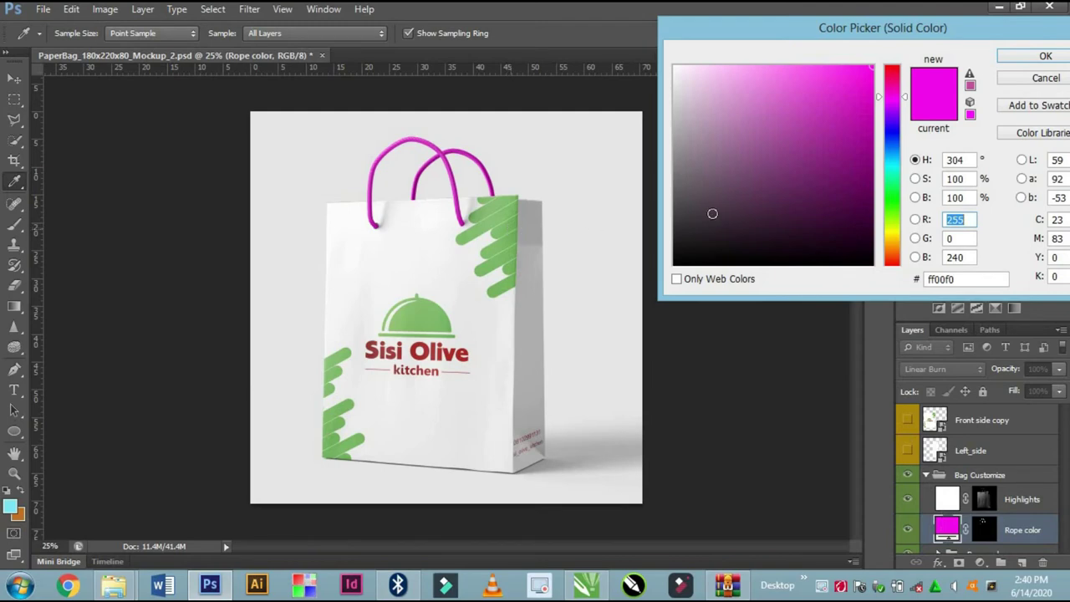
click(501, 232)
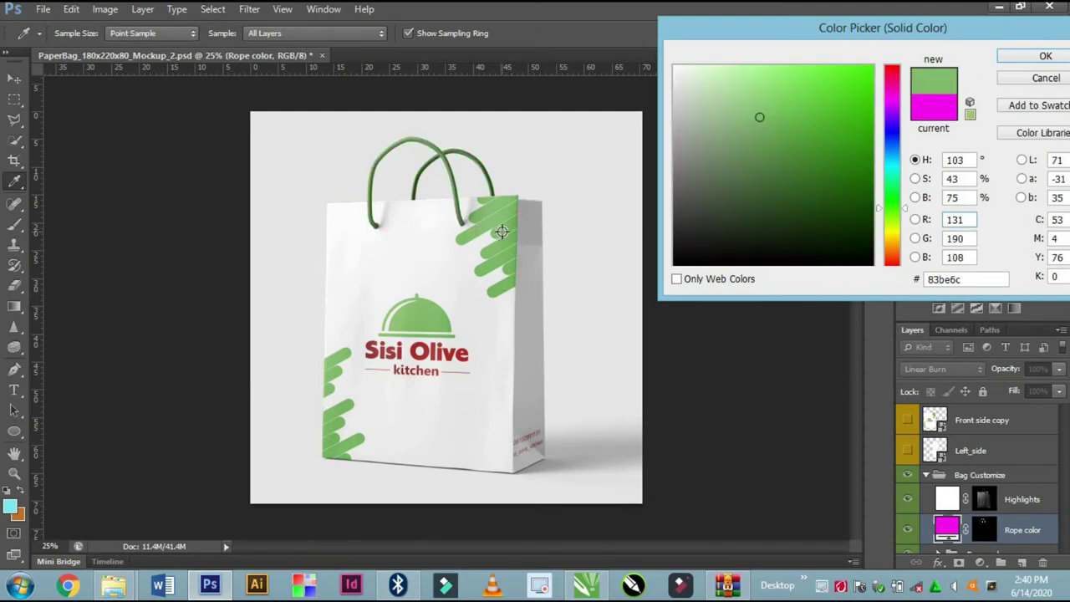
drag(764, 117, 773, 91)
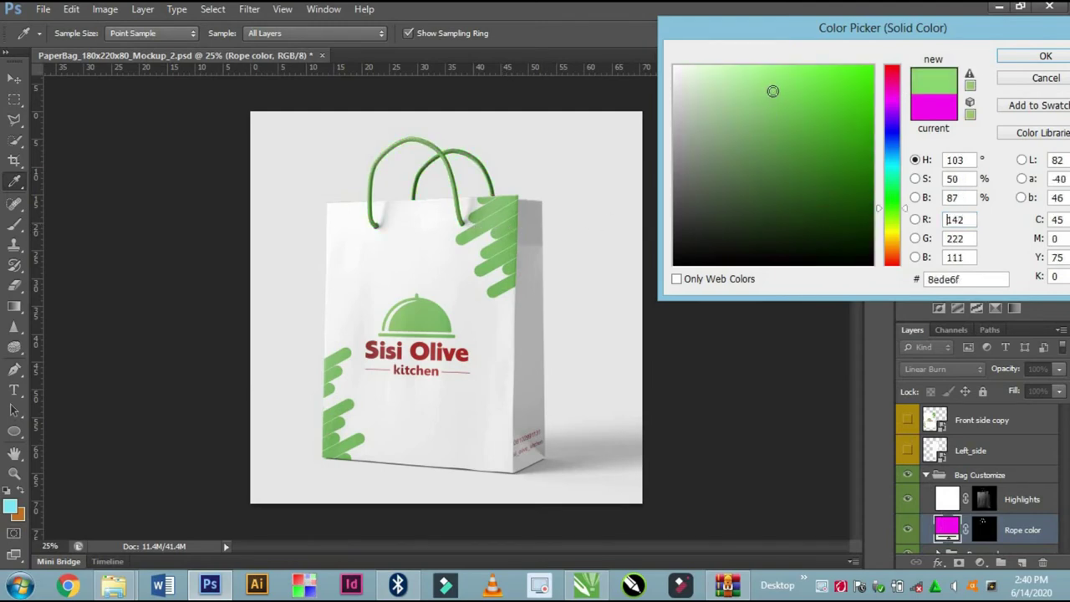
click(1020, 60)
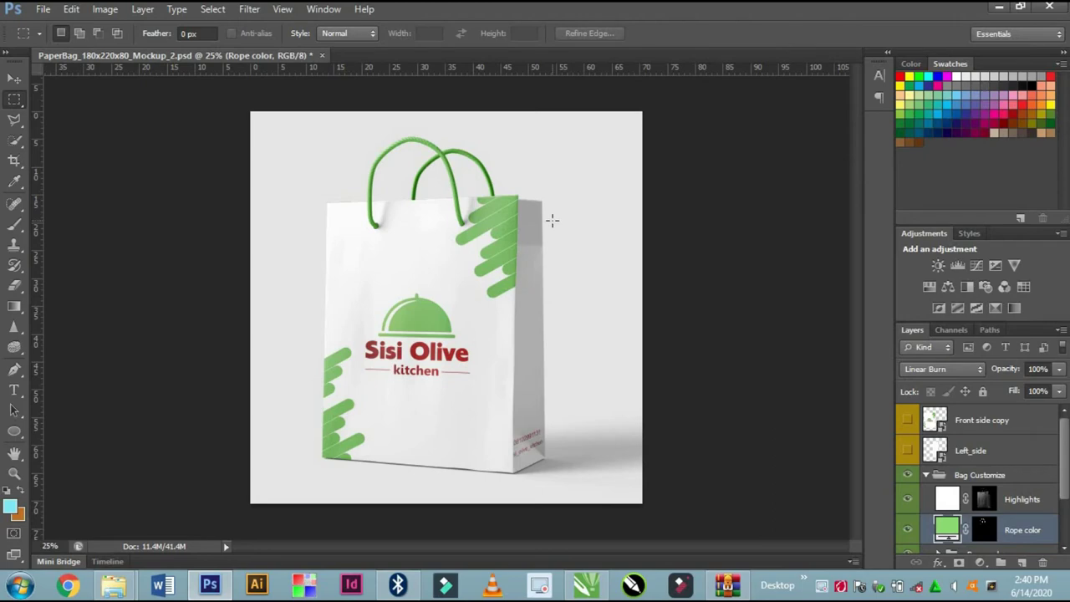
- Save the mockup PSD, then bring up the Save As dialog
click(42, 10)
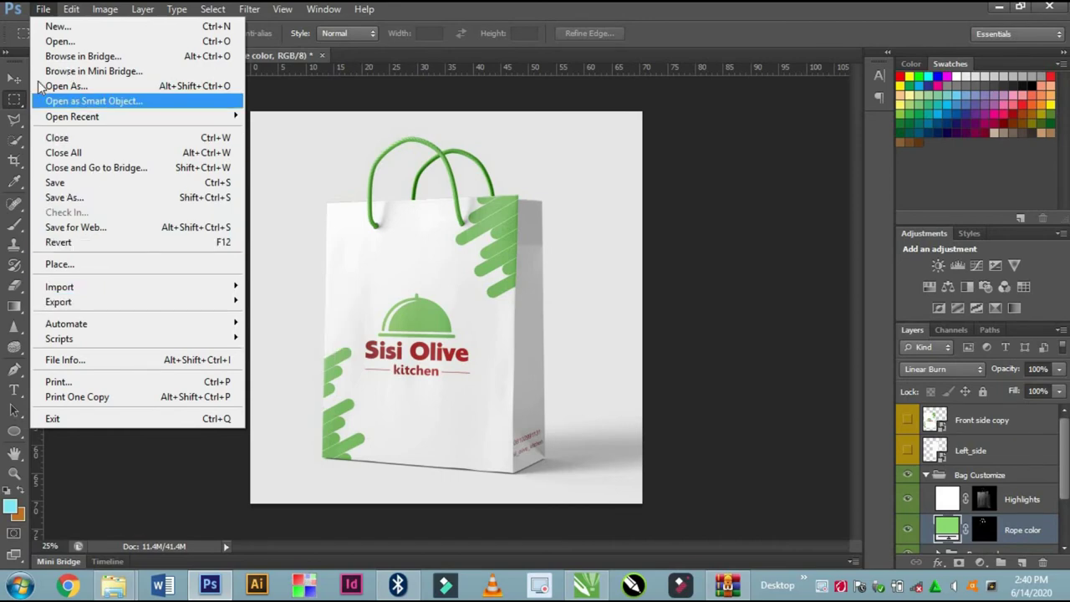
click(54, 183)
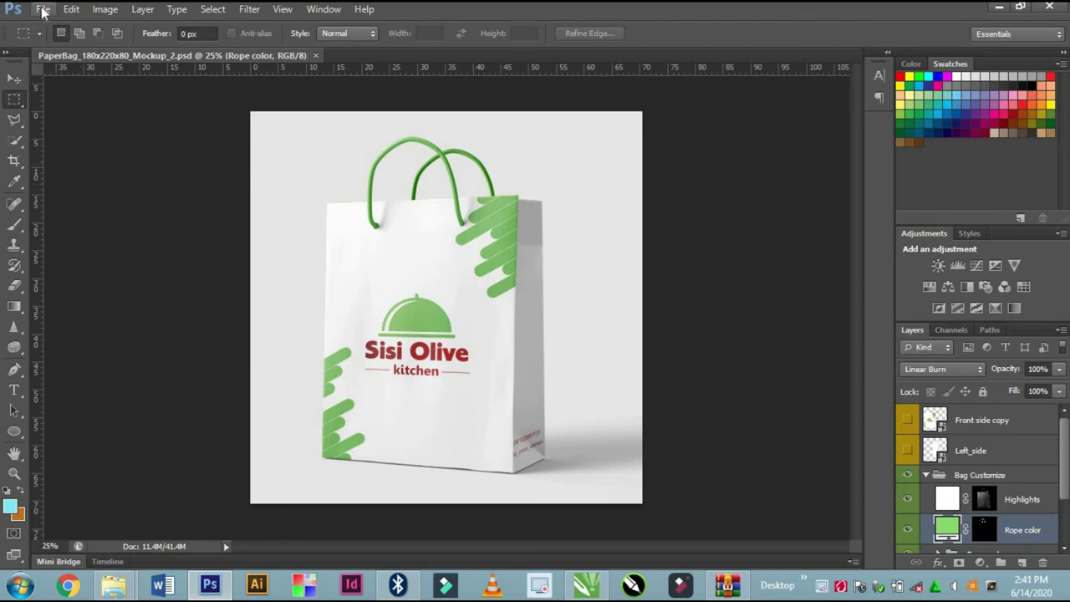
click(42, 10)
click(71, 203)
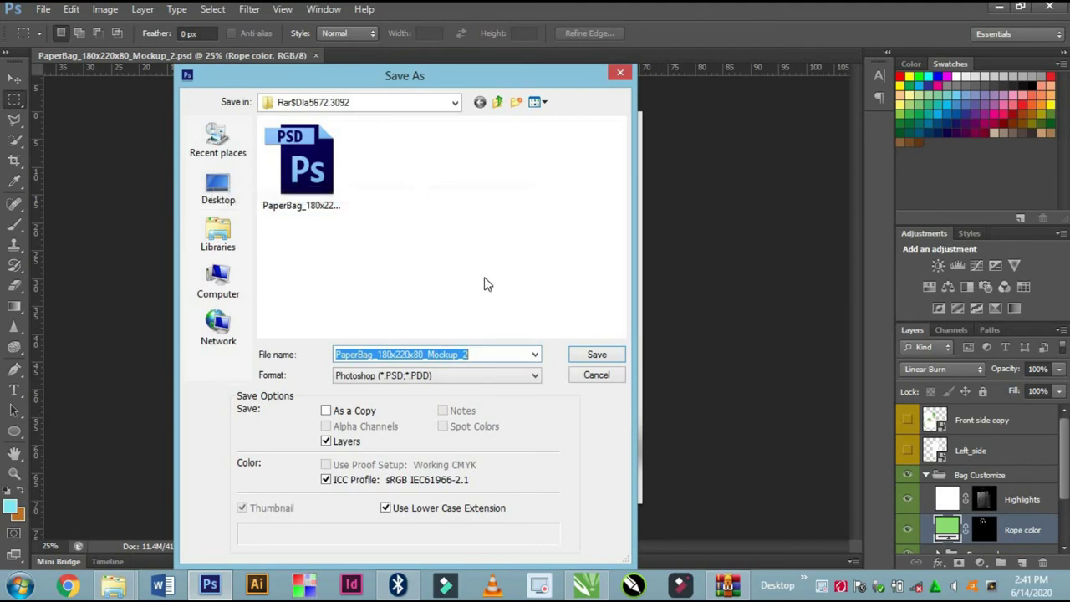
- Save a JPEG copy named 'SADSAXDSD' to the Desktop at maximum quality 12
click(457, 376)
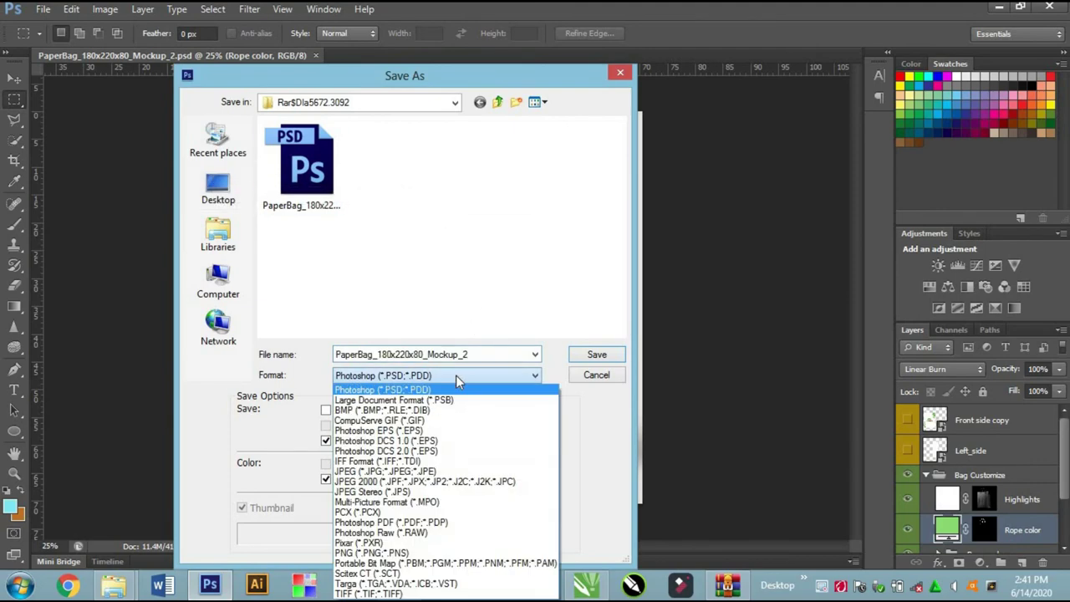
click(226, 199)
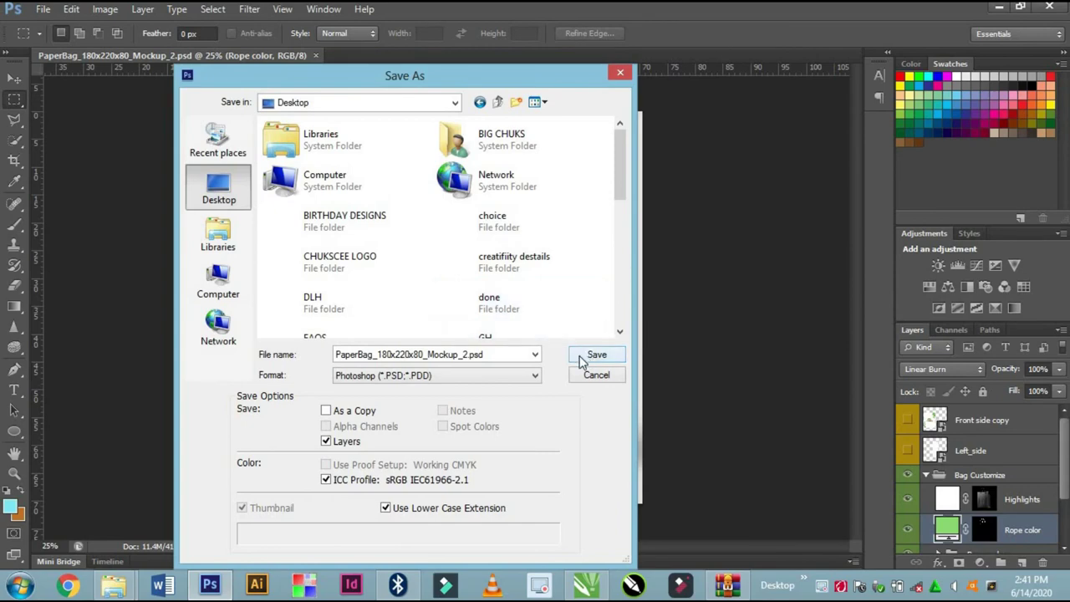
click(502, 375)
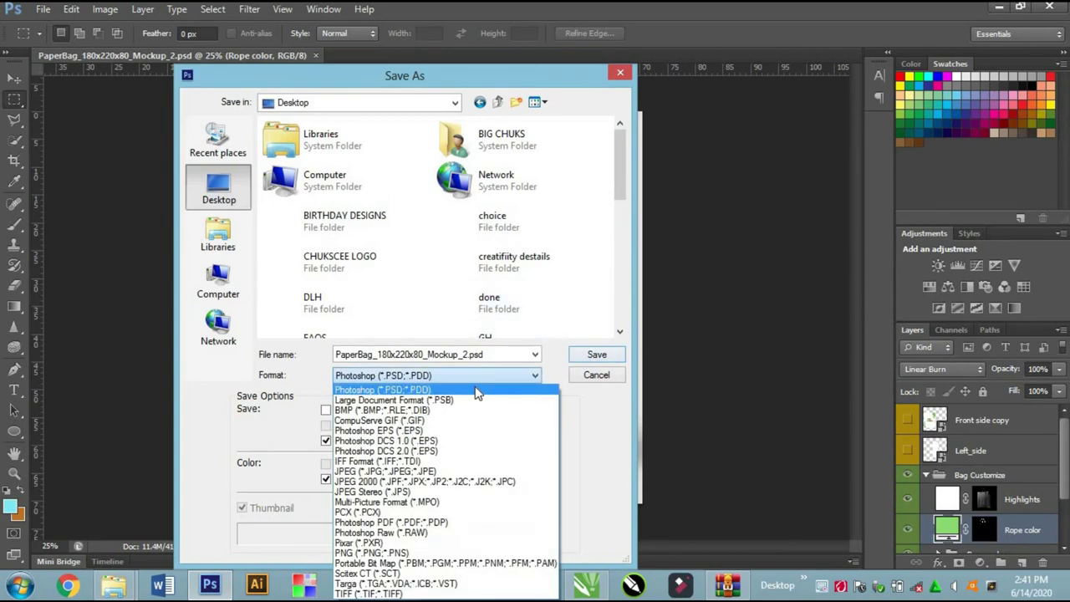
click(385, 472)
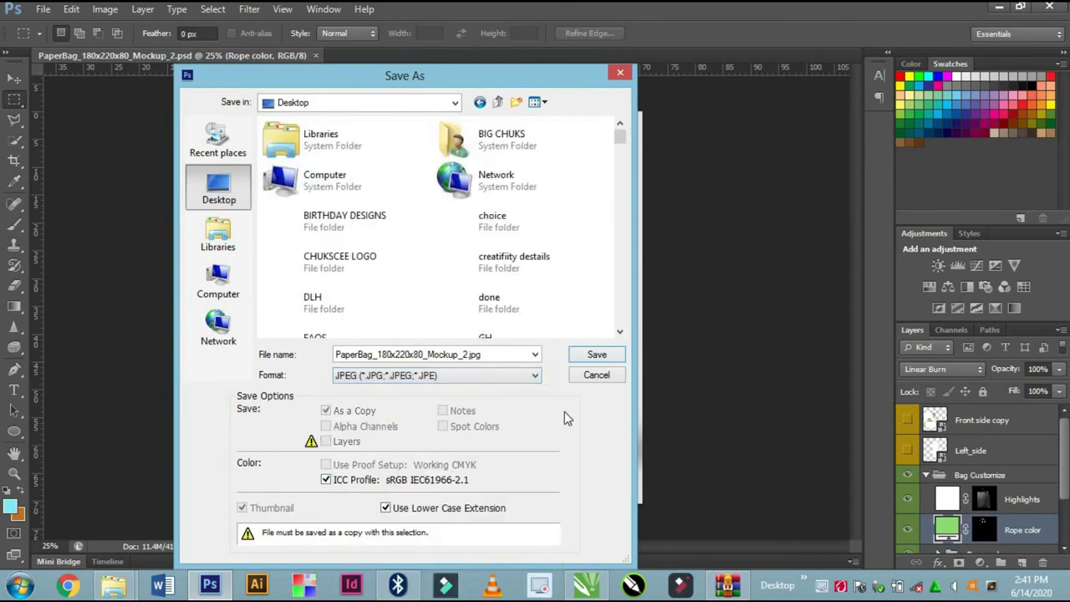
click(596, 356)
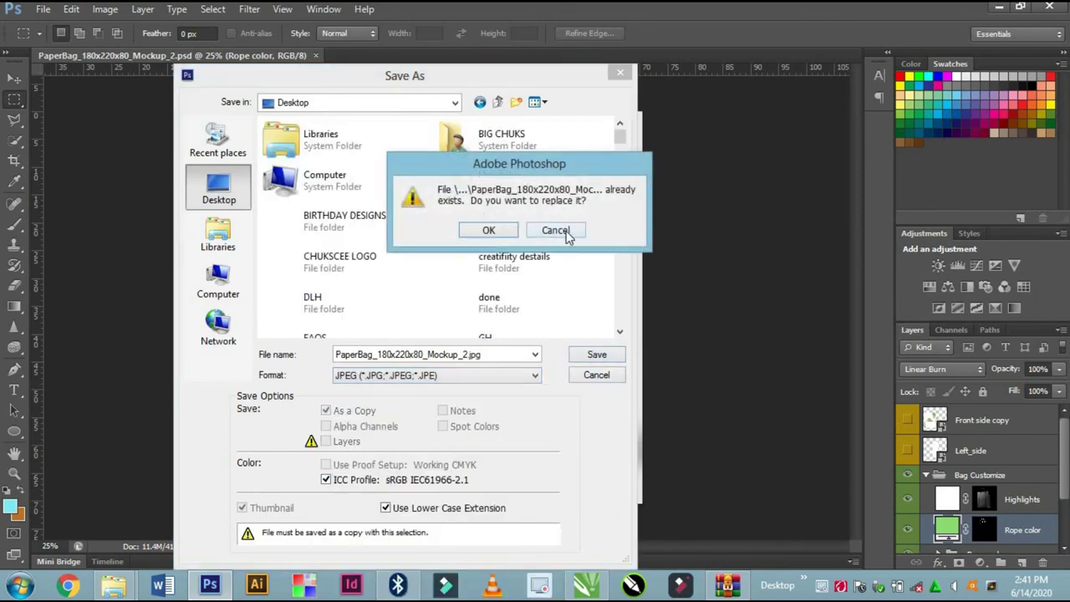
click(555, 231)
text(SA)
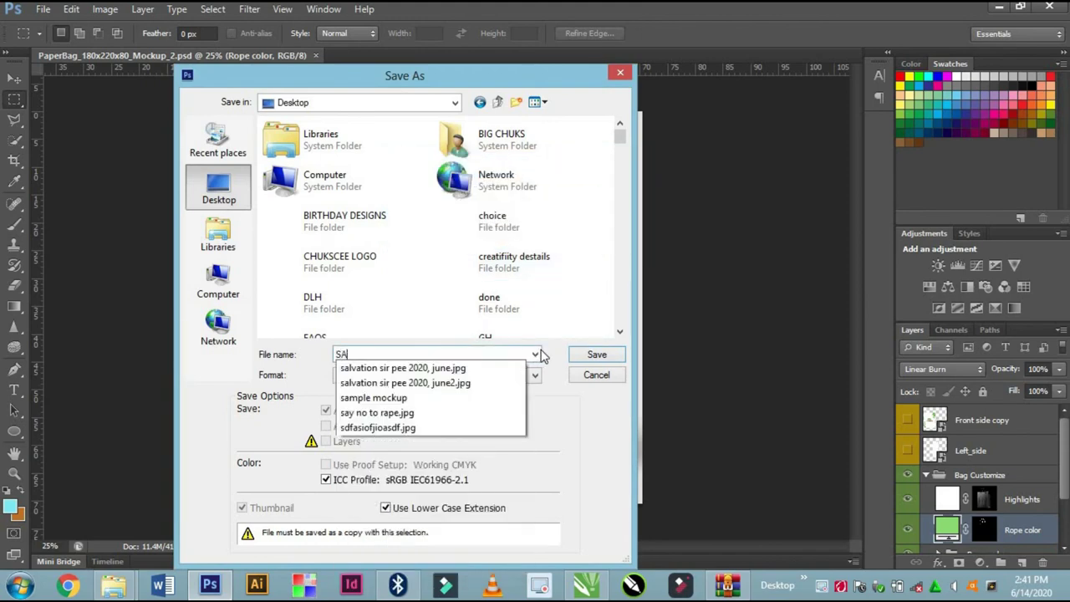
text(DSAXDSD)
click(586, 356)
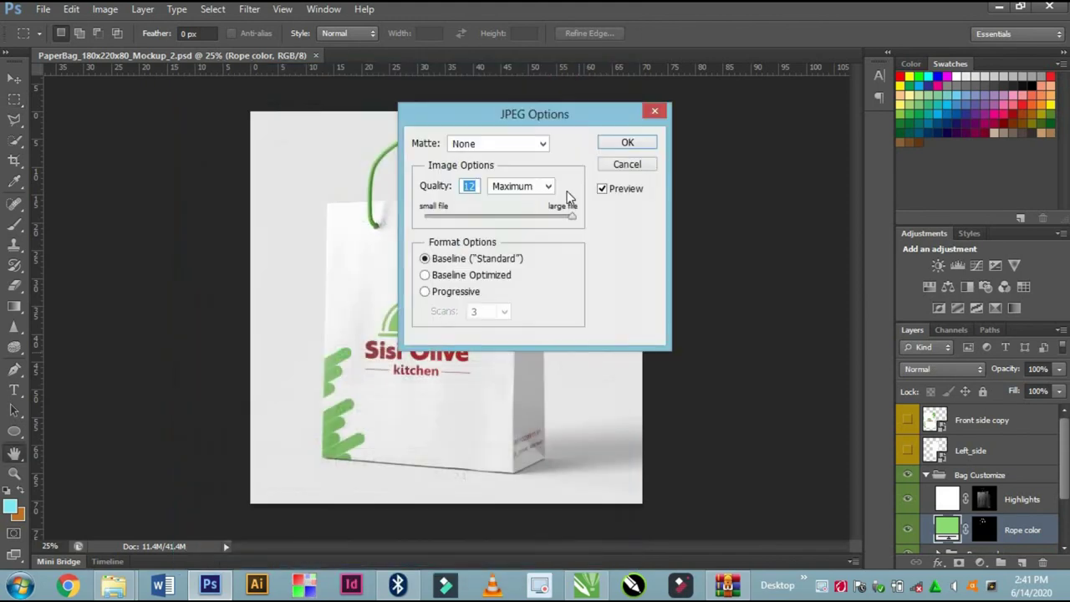
click(619, 144)
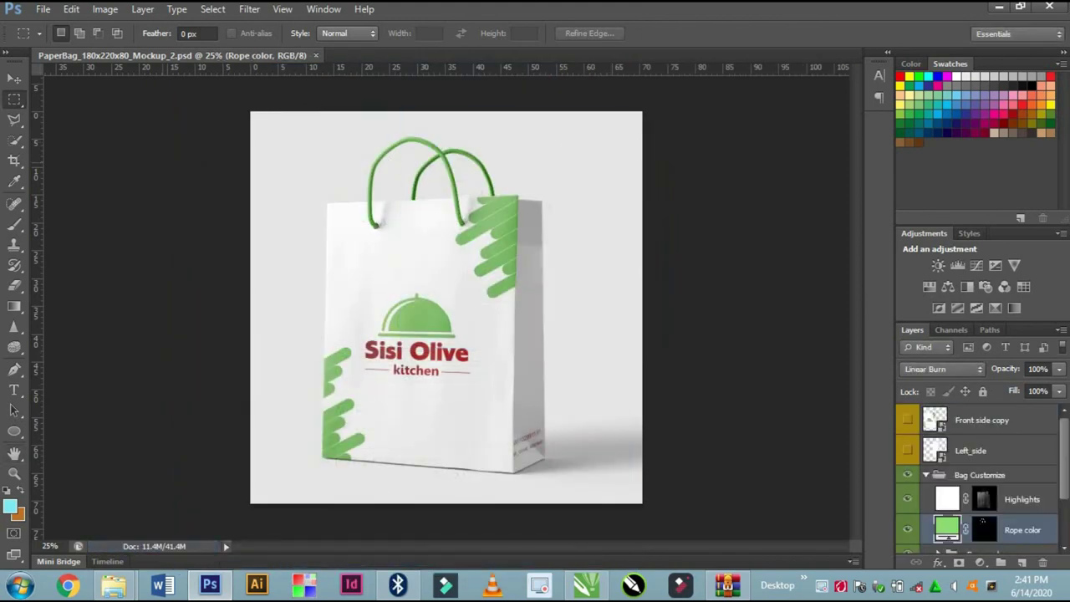
click(13, 79)
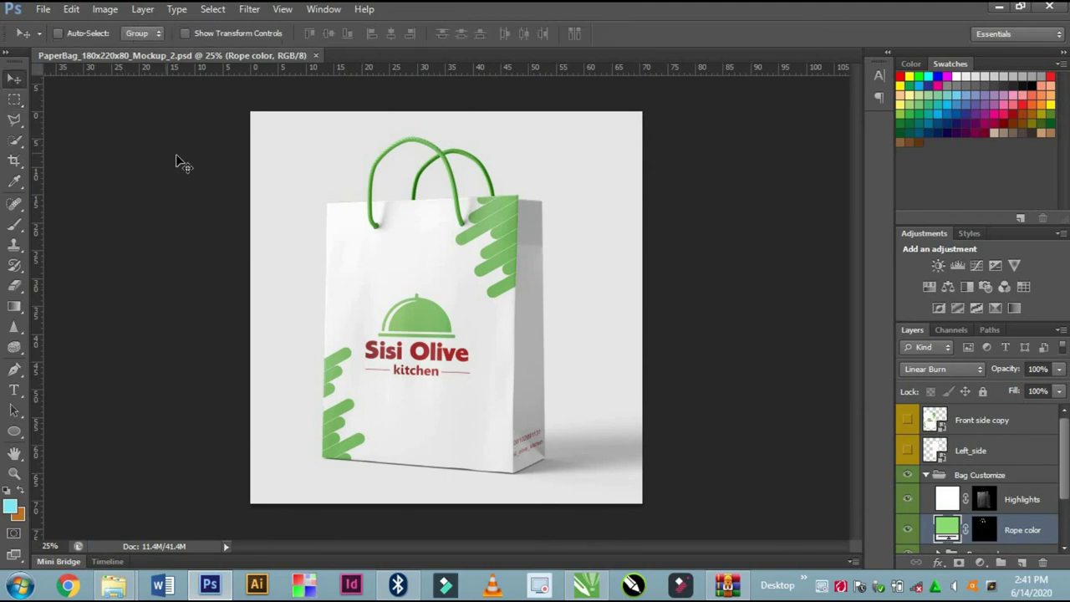